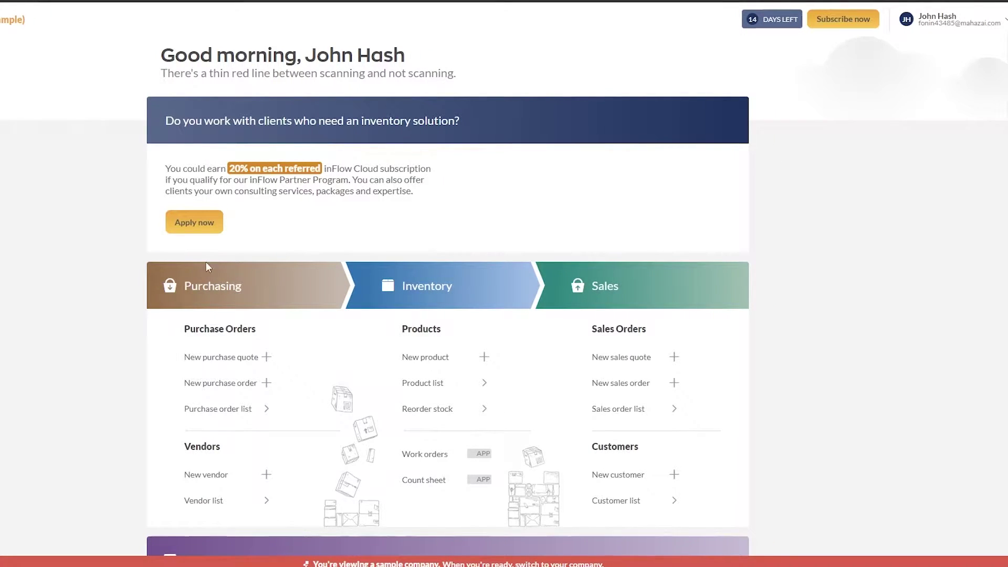
Look over the homepage's Purchasing, Inventory, Sales, Reports, Windows and Mobile sections.
{"action": "scroll", "coordinate": [206, 264], "scroll_direction": "down", "scroll_amount": 3}
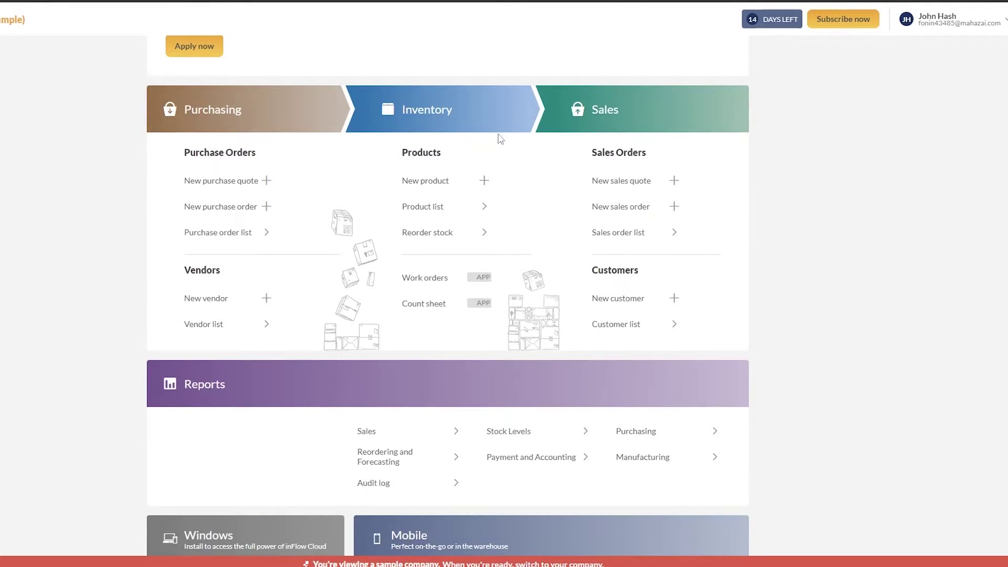
{"action": "scroll", "coordinate": [477, 207], "scroll_direction": "down", "scroll_amount": 3}
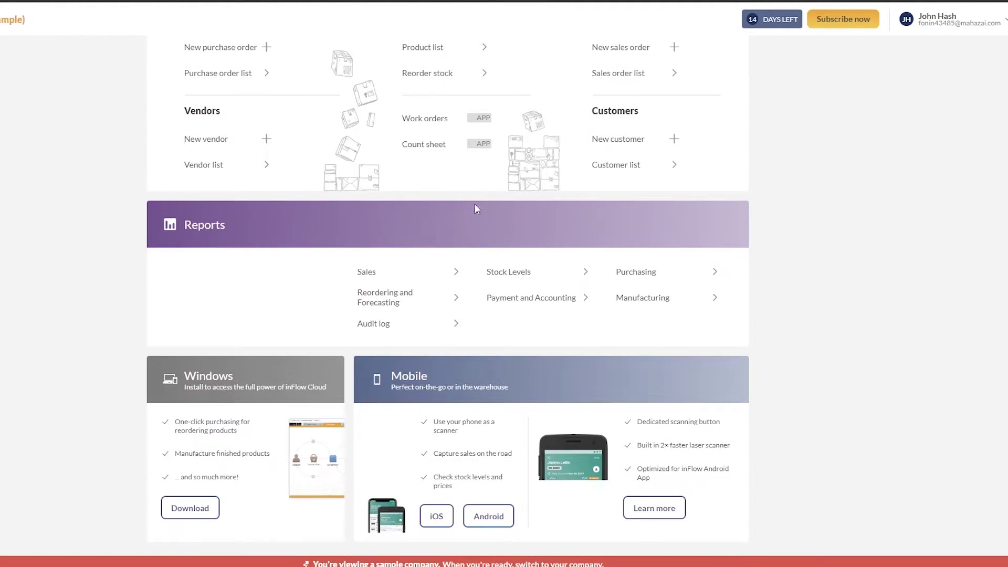
{"action": "scroll", "coordinate": [688, 280], "scroll_direction": "up", "scroll_amount": 6}
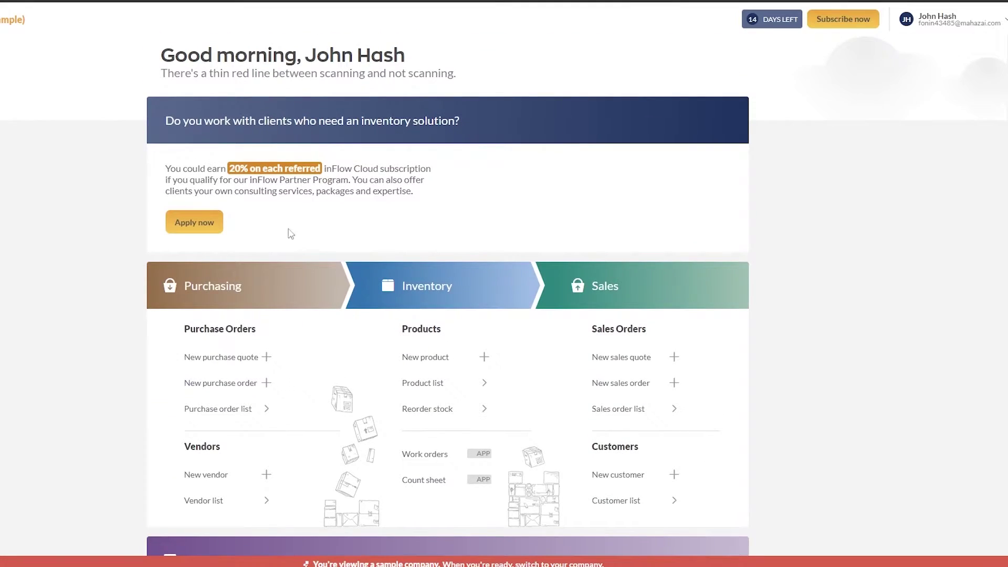
{"action": "scroll", "coordinate": [232, 266], "scroll_direction": "down", "scroll_amount": 2}
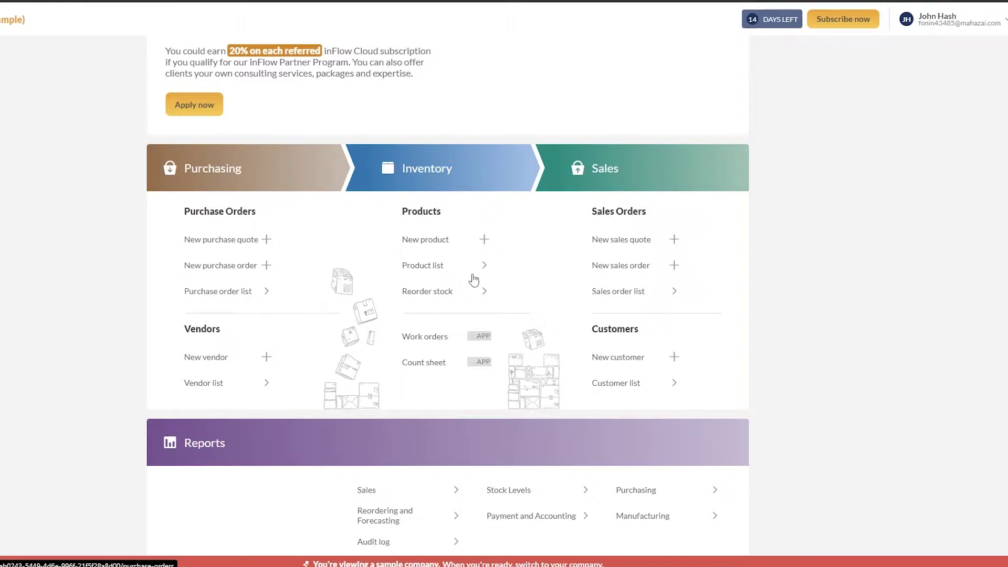
{"action": "scroll", "coordinate": [442, 363], "scroll_direction": "down", "scroll_amount": 1}
{"action": "scroll", "coordinate": [443, 362], "scroll_direction": "down", "scroll_amount": 3}
{"action": "scroll", "coordinate": [450, 349], "scroll_direction": "up", "scroll_amount": 3}
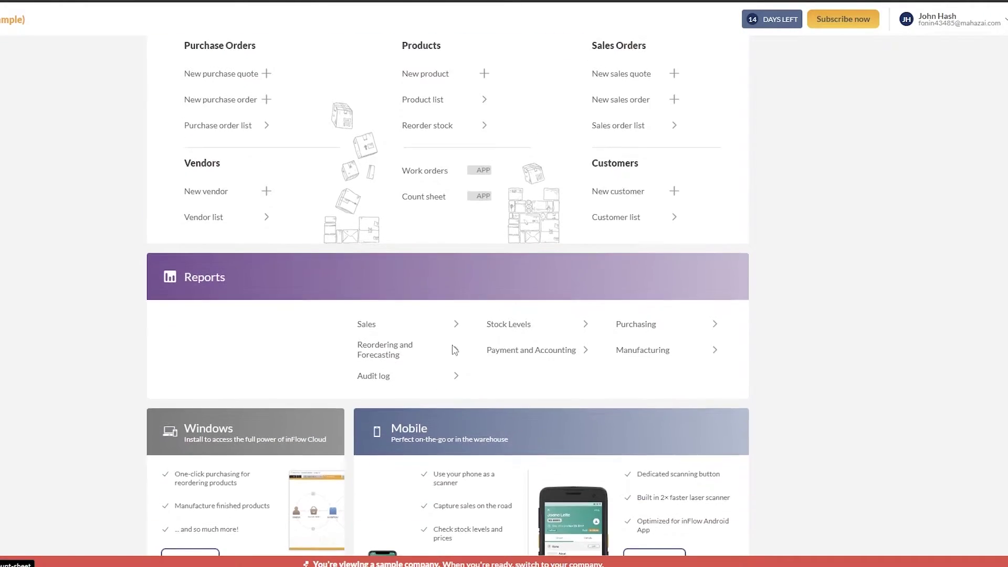
{"action": "scroll", "coordinate": [533, 318], "scroll_direction": "down", "scroll_amount": 3}
{"action": "scroll", "coordinate": [533, 318], "scroll_direction": "down", "scroll_amount": 1}
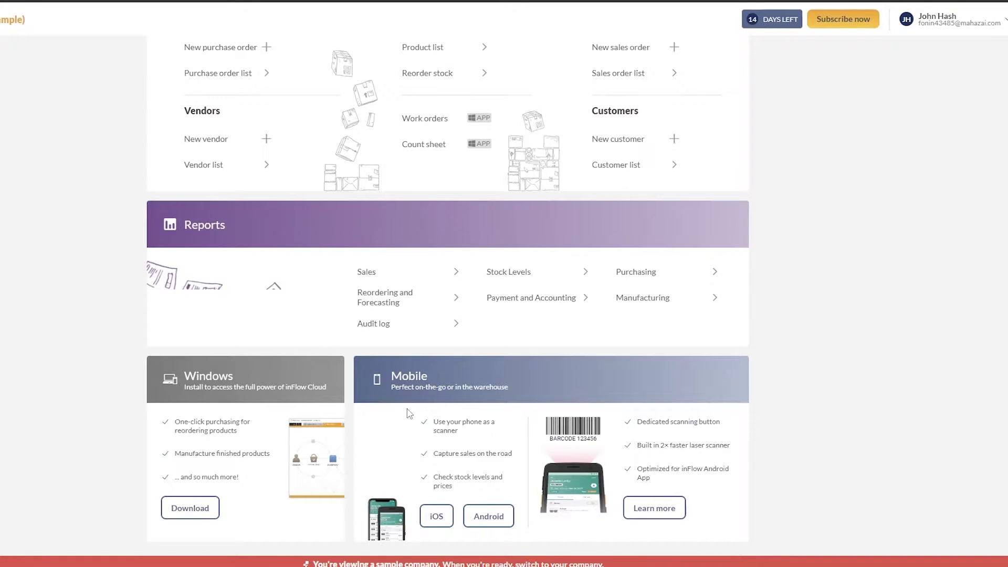
{"action": "scroll", "coordinate": [446, 393], "scroll_direction": "up", "scroll_amount": 3}
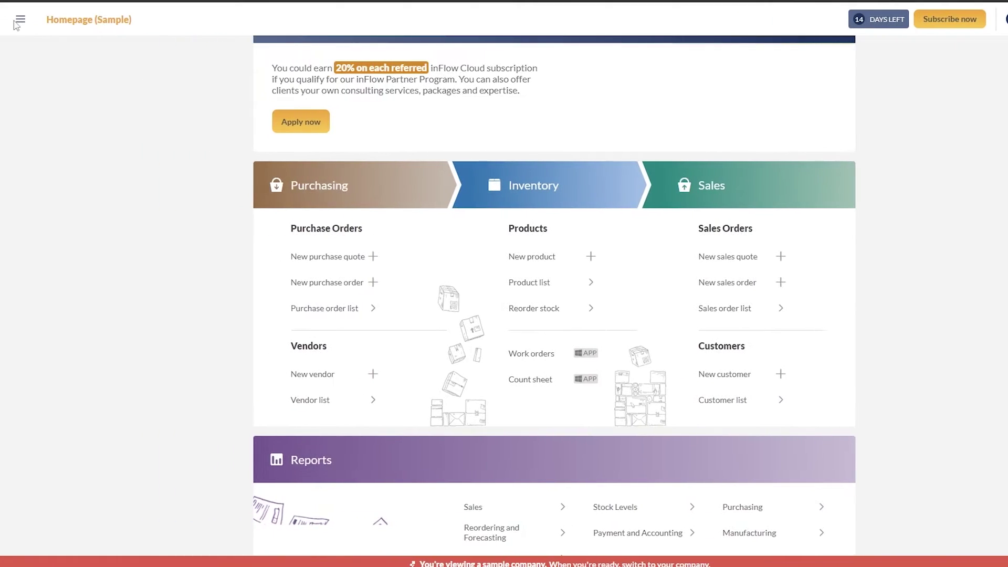
Check the main navigation entries and return to the beginning of the Homepage.
{"action": "left_click", "coordinate": [20, 21]}
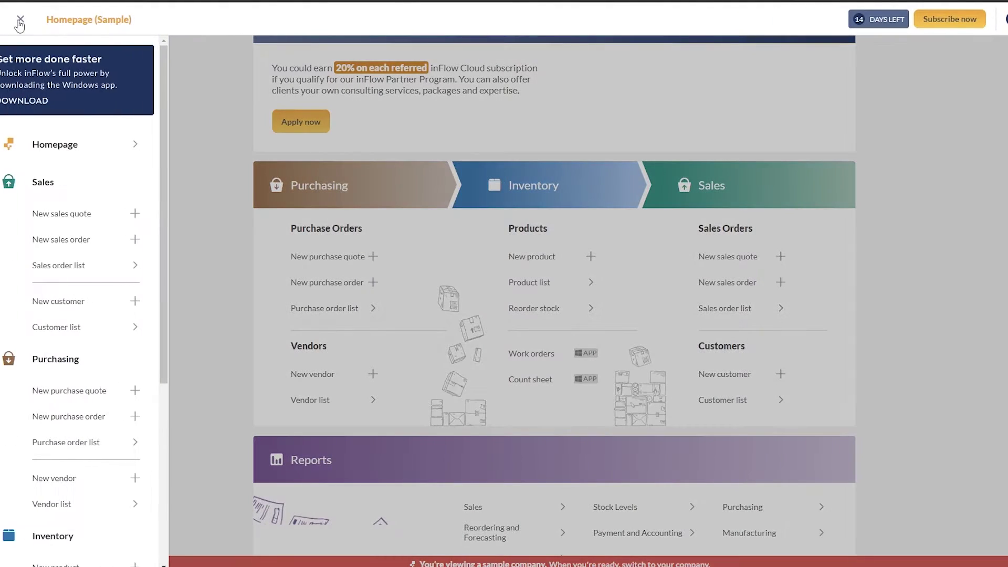
{"action": "left_click", "coordinate": [22, 24]}
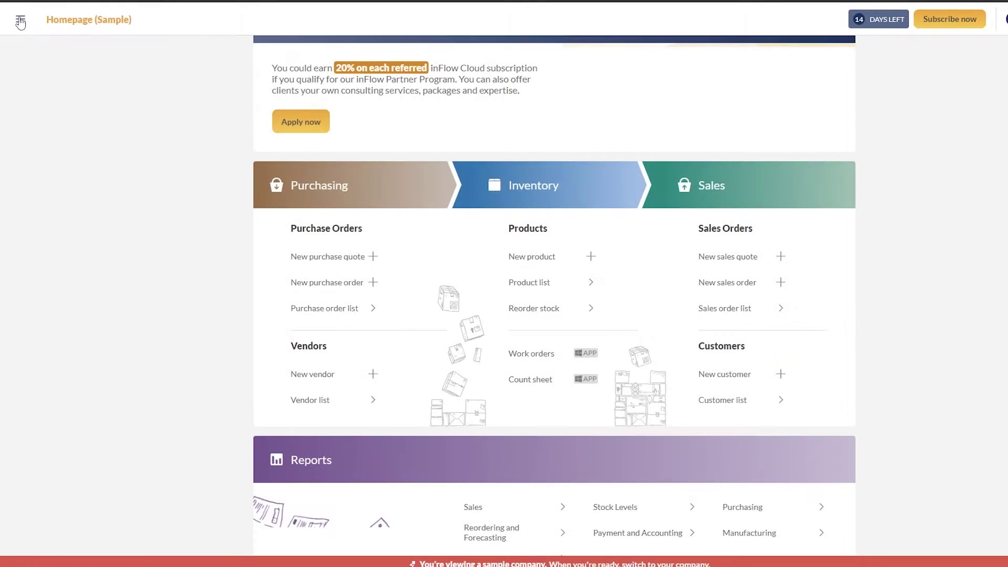
{"action": "left_click", "coordinate": [22, 23]}
{"action": "left_click", "coordinate": [21, 23]}
{"action": "left_click", "coordinate": [21, 23]}
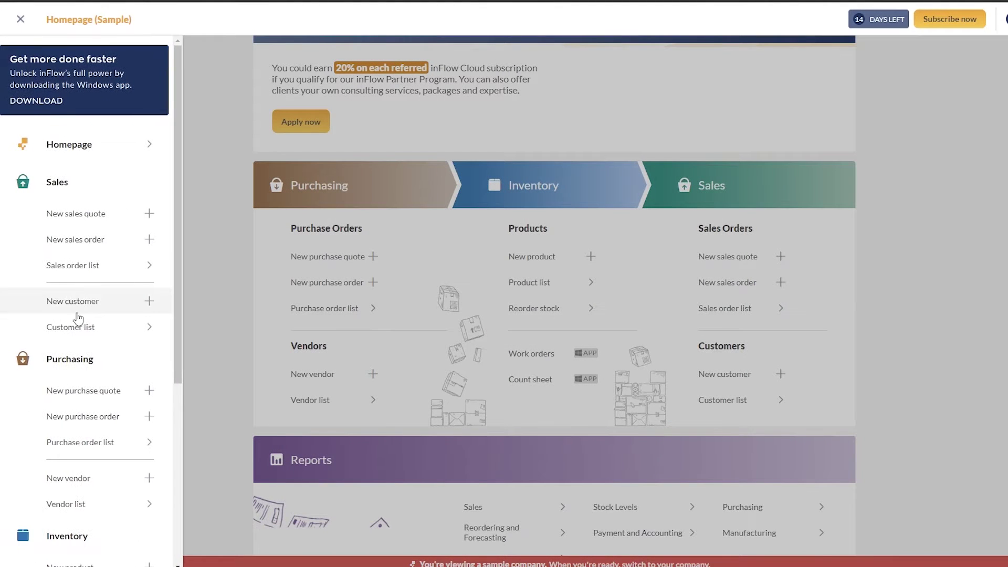
{"action": "left_click", "coordinate": [139, 157]}
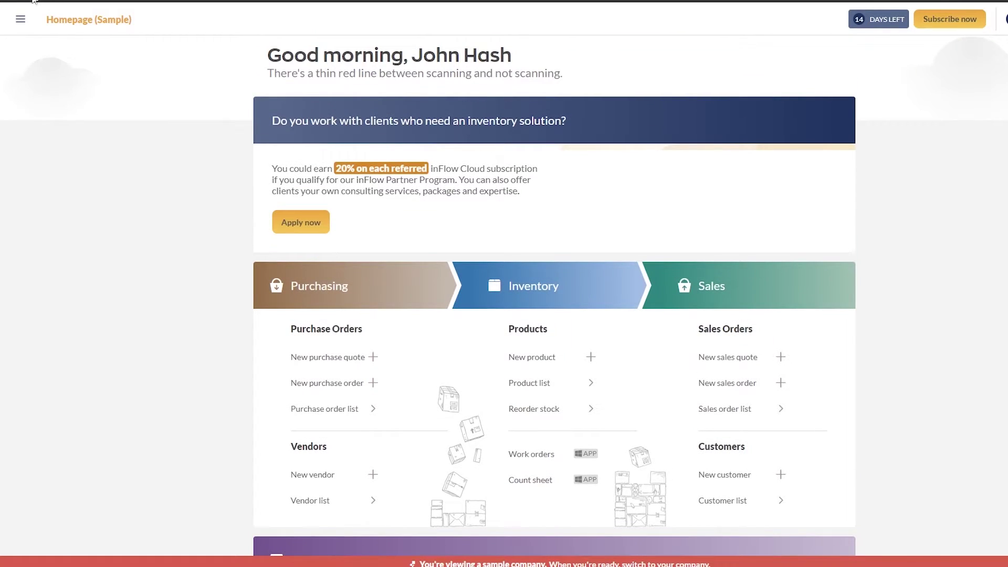
Create a new inventory product named "Black Dress" with the Stocked Product type.
{"action": "left_click", "coordinate": [22, 24]}
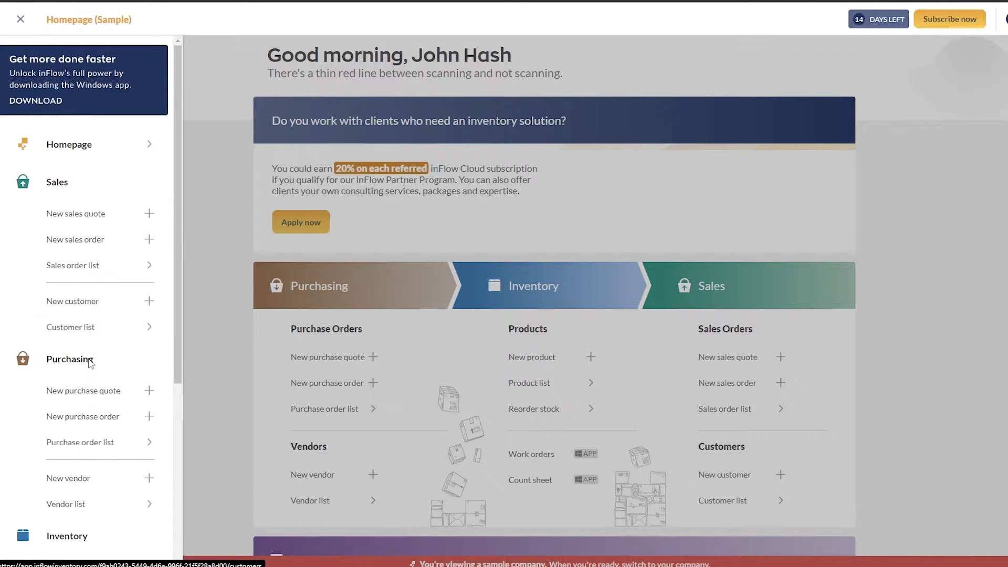
{"action": "scroll", "coordinate": [79, 273], "scroll_direction": "down", "scroll_amount": 5}
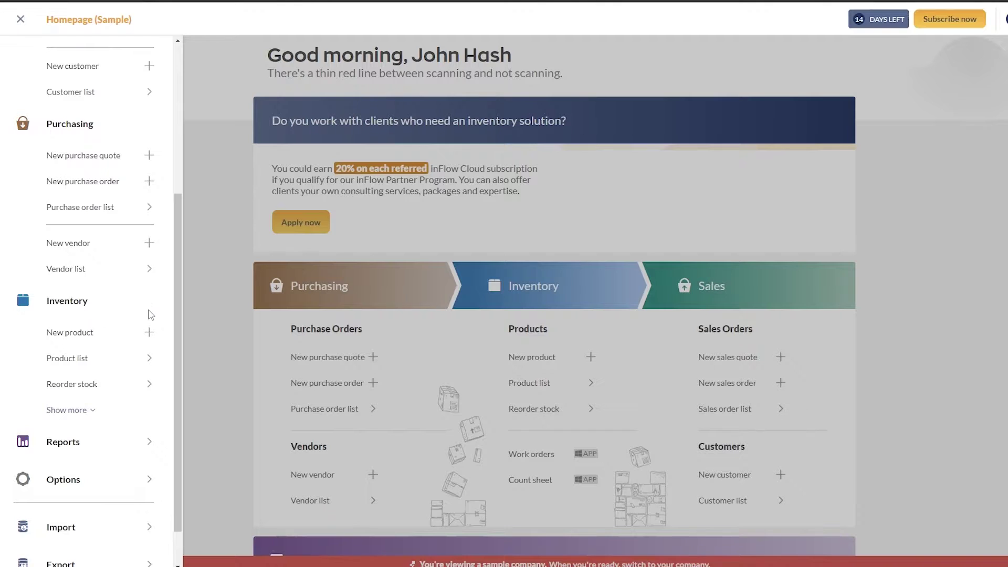
{"action": "scroll", "coordinate": [99, 387], "scroll_direction": "up", "scroll_amount": 5}
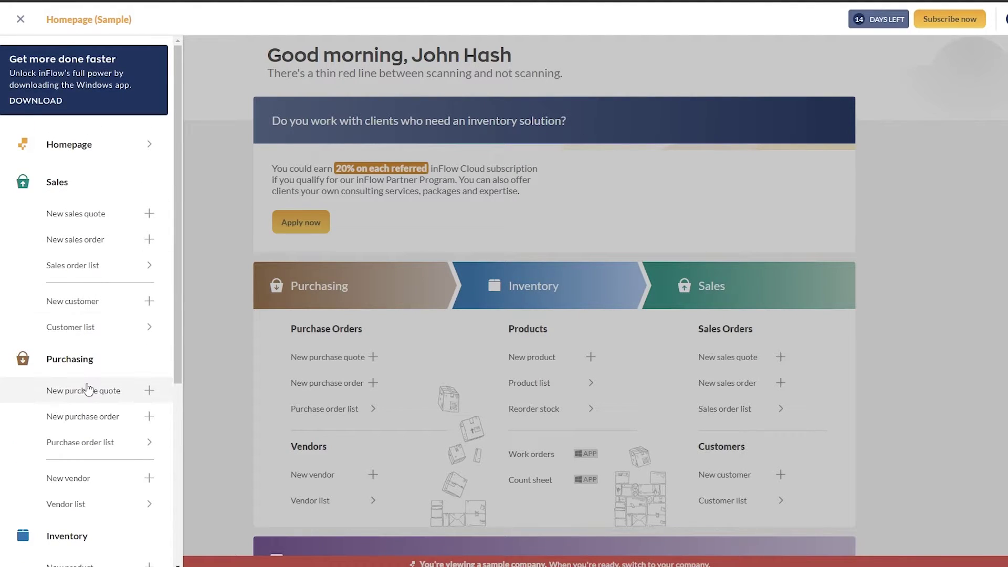
{"action": "scroll", "coordinate": [88, 389], "scroll_direction": "down", "scroll_amount": 5}
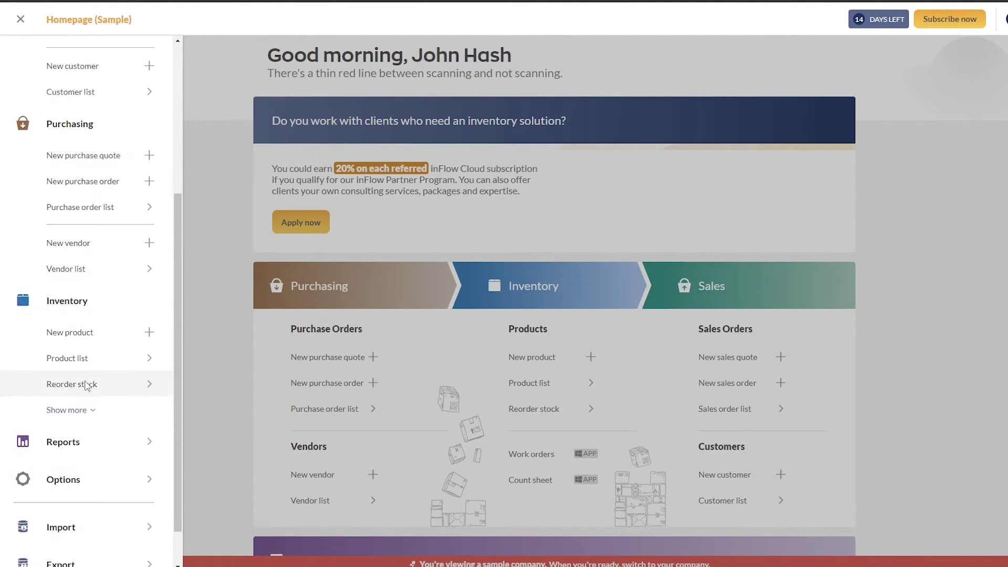
{"action": "left_click", "coordinate": [93, 341]}
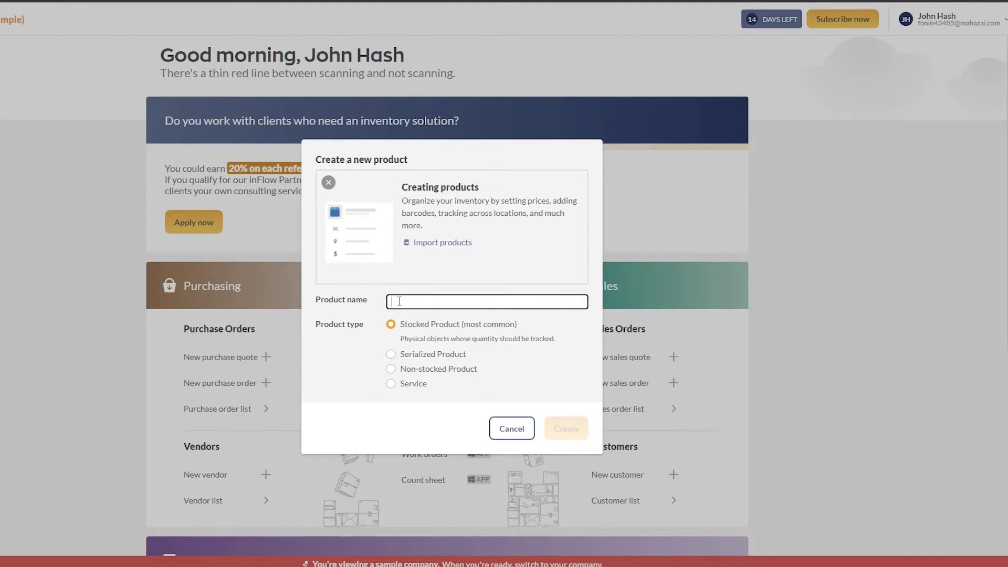
{"action": "type", "text": "Black Dress"}
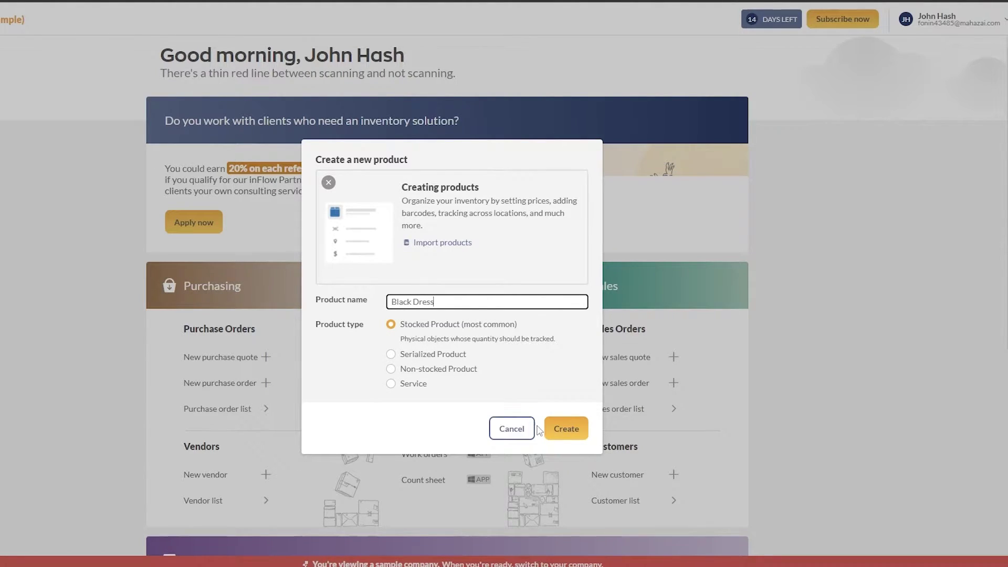
{"action": "left_click", "coordinate": [572, 434]}
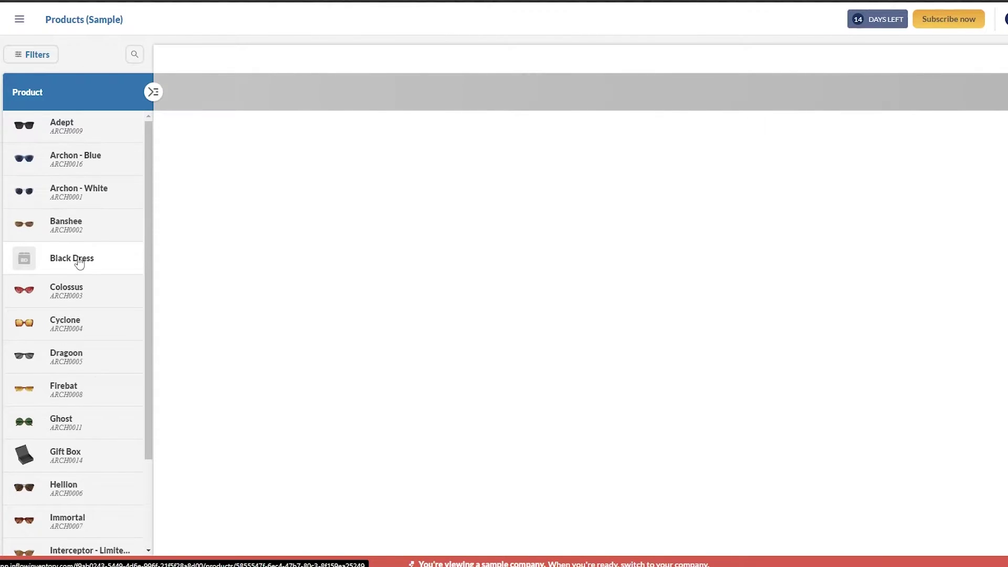
Look through the product list from Adept to Wrapping Tape, including the new Black Dress entry.
{"action": "scroll", "coordinate": [82, 390], "scroll_direction": "down", "scroll_amount": 2}
{"action": "scroll", "coordinate": [78, 266], "scroll_direction": "up", "scroll_amount": 2}
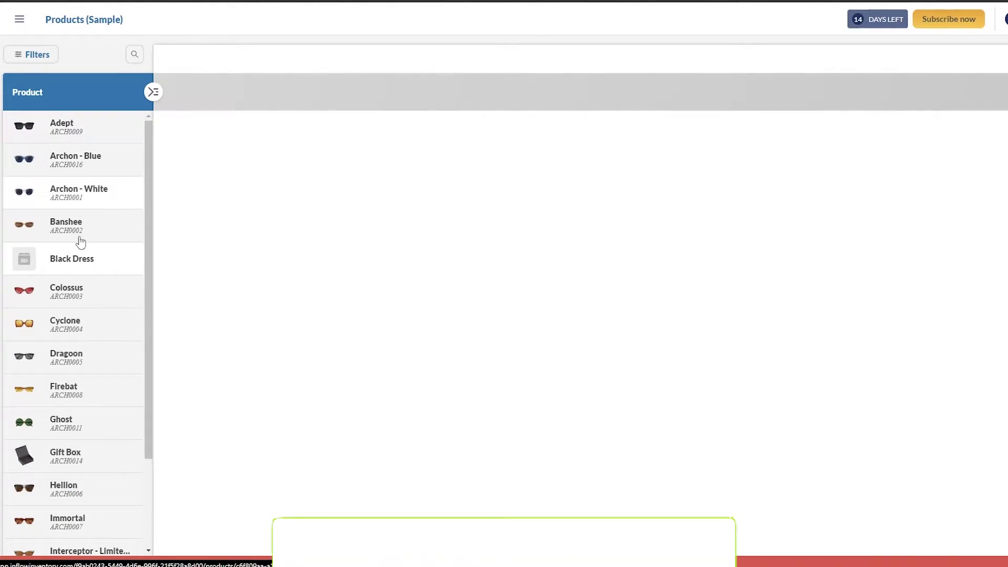
{"action": "scroll", "coordinate": [74, 259], "scroll_direction": "down", "scroll_amount": 1}
{"action": "scroll", "coordinate": [95, 249], "scroll_direction": "down", "scroll_amount": 1}
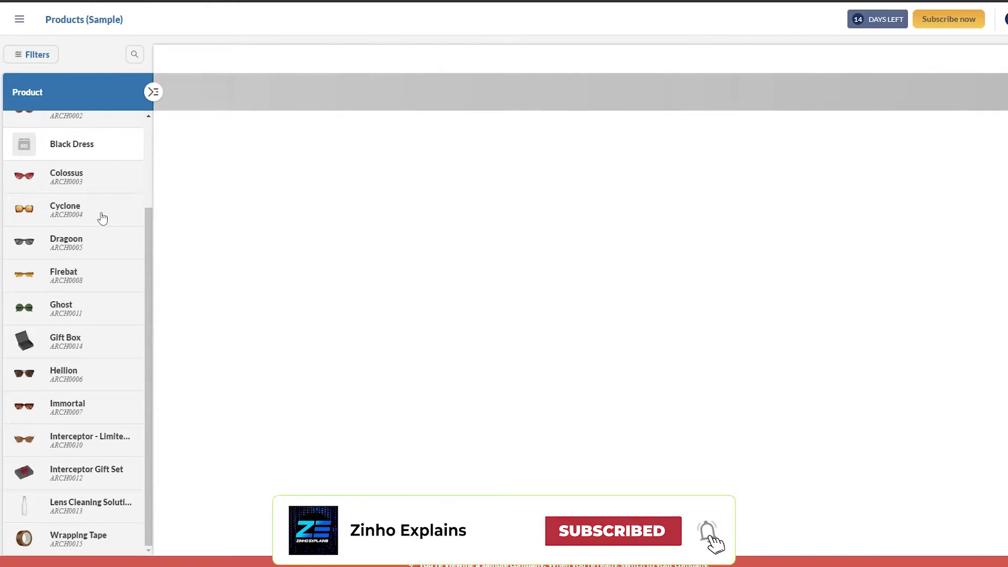
{"action": "scroll", "coordinate": [84, 158], "scroll_direction": "up", "scroll_amount": 2}
{"action": "scroll", "coordinate": [76, 341], "scroll_direction": "down", "scroll_amount": 2}
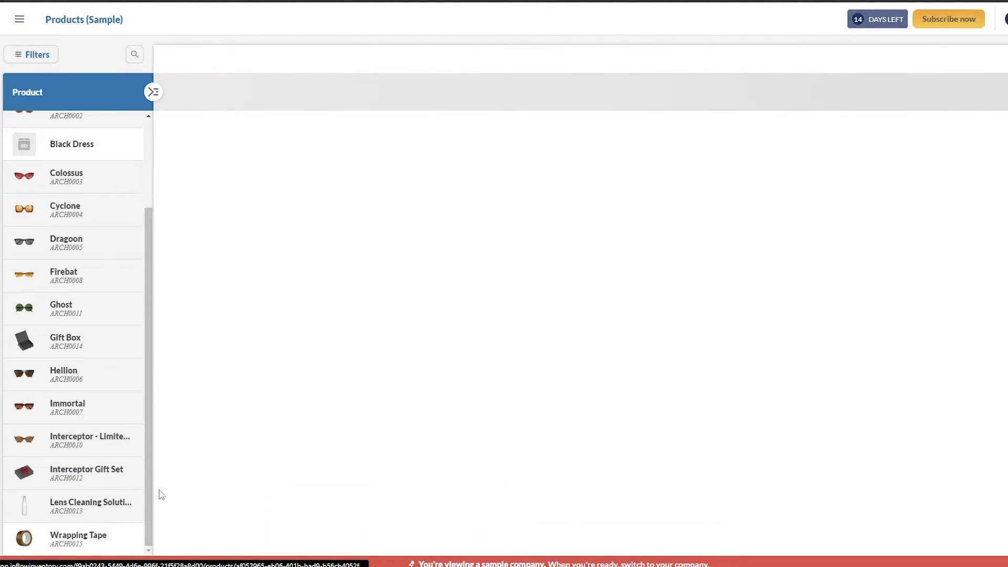
{"action": "left_click_drag", "start_coordinate": [150, 479], "coordinate": [152, 259]}
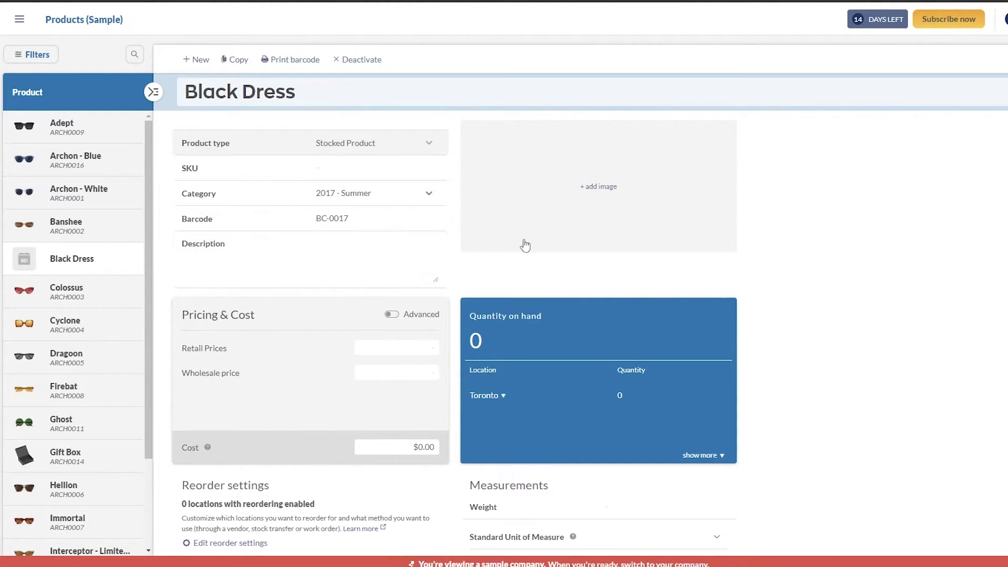
Upload a black dress photo from Downloads as the product image and set the SKU to 1231323.
{"action": "left_click", "coordinate": [454, 96]}
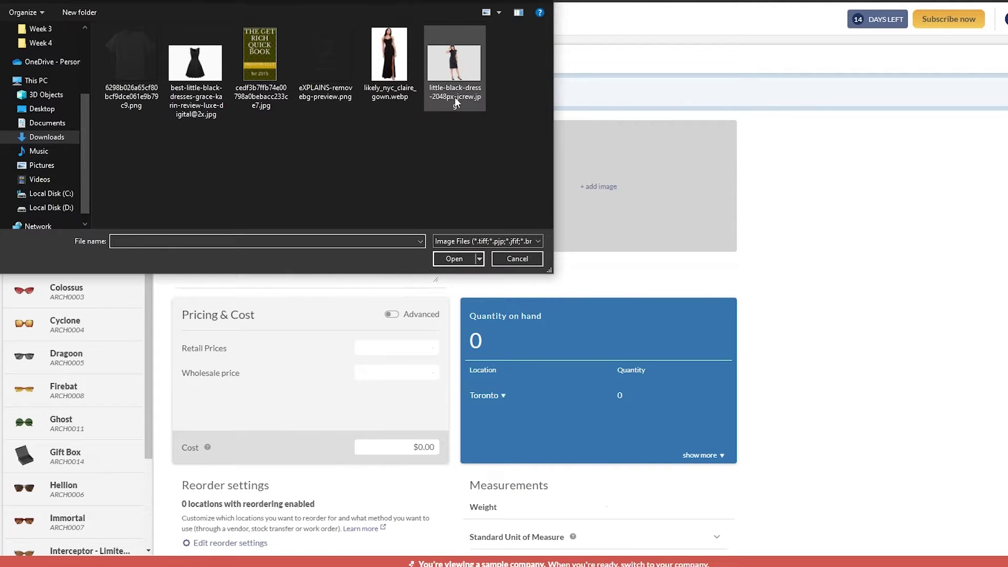
{"action": "double_click", "coordinate": [374, 70]}
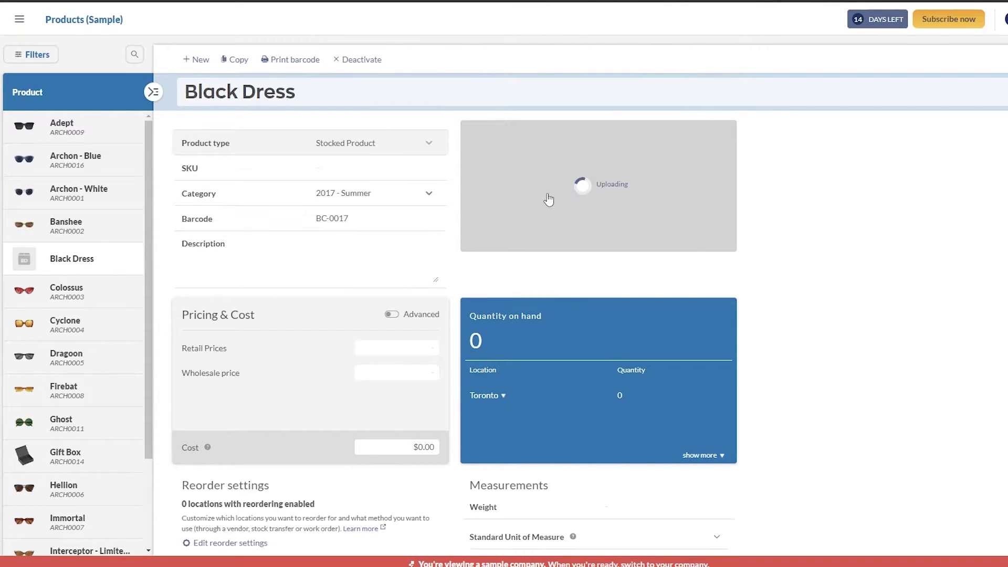
{"action": "left_click", "coordinate": [376, 195]}
{"action": "type", "text": "12313"}
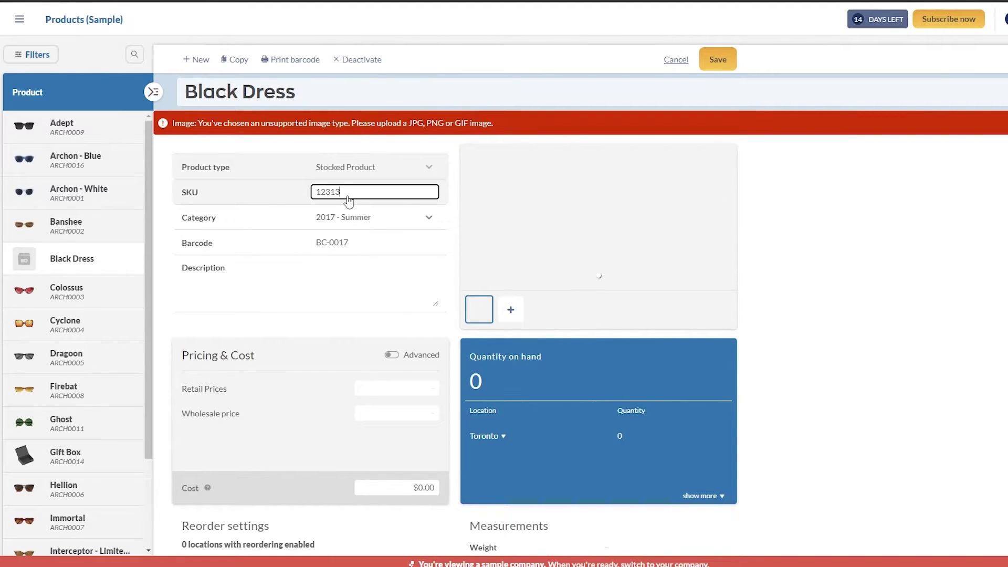
{"action": "type", "text": "23"}
Enter "It's a black dress prefect for parties" as the product description.
{"action": "left_click", "coordinate": [371, 294]}
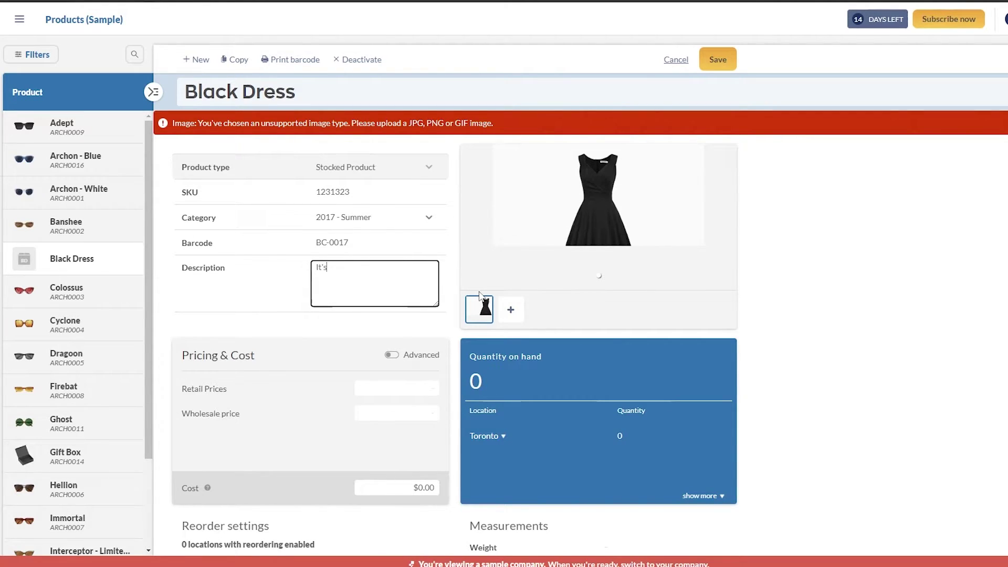
{"action": "type", "text": "a black dress prefect for parties"}
{"action": "left_click", "coordinate": [750, 297]}
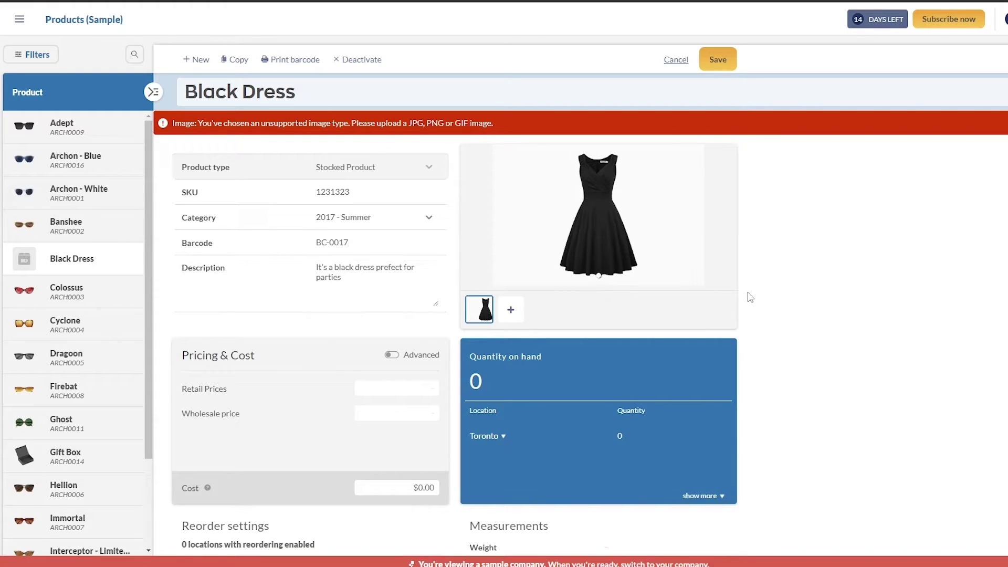
Set the Black Dress retail price to $50.00 and the wholesale price to $30.00.
{"action": "scroll", "coordinate": [397, 353], "scroll_direction": "down", "scroll_amount": 1}
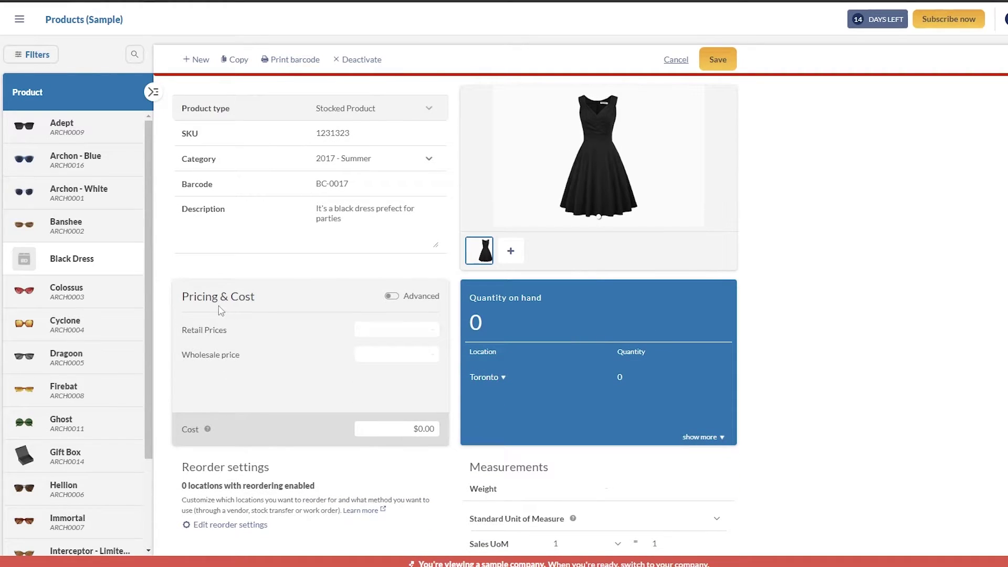
{"action": "left_click", "coordinate": [400, 330]}
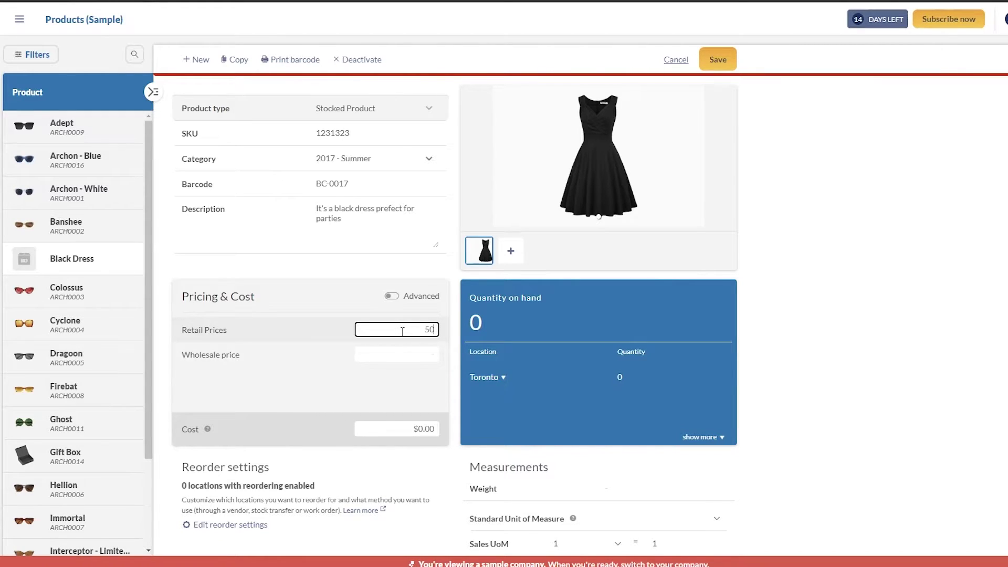
{"action": "left_click", "coordinate": [396, 355]}
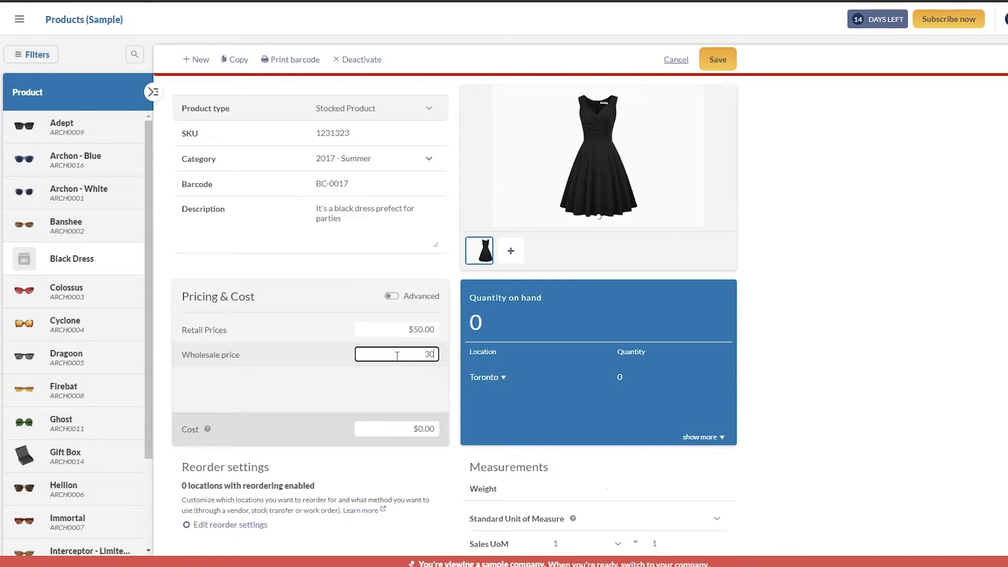
{"action": "left_click", "coordinate": [987, 303]}
Review the remaining measurement and custom info fields, and save the Black Dress product.
{"action": "scroll", "coordinate": [254, 468], "scroll_direction": "down", "scroll_amount": 3}
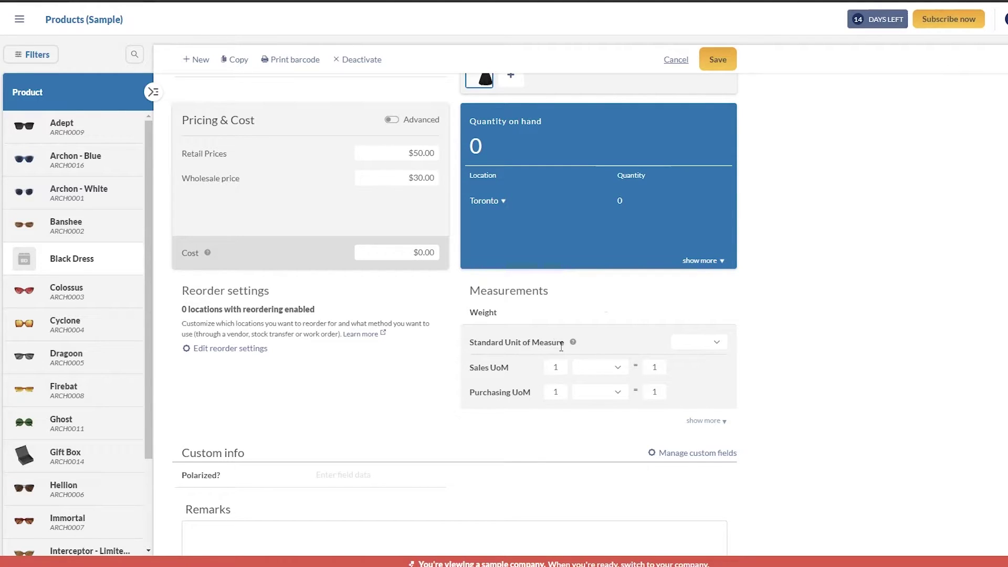
{"action": "scroll", "coordinate": [490, 413], "scroll_direction": "down", "scroll_amount": 2}
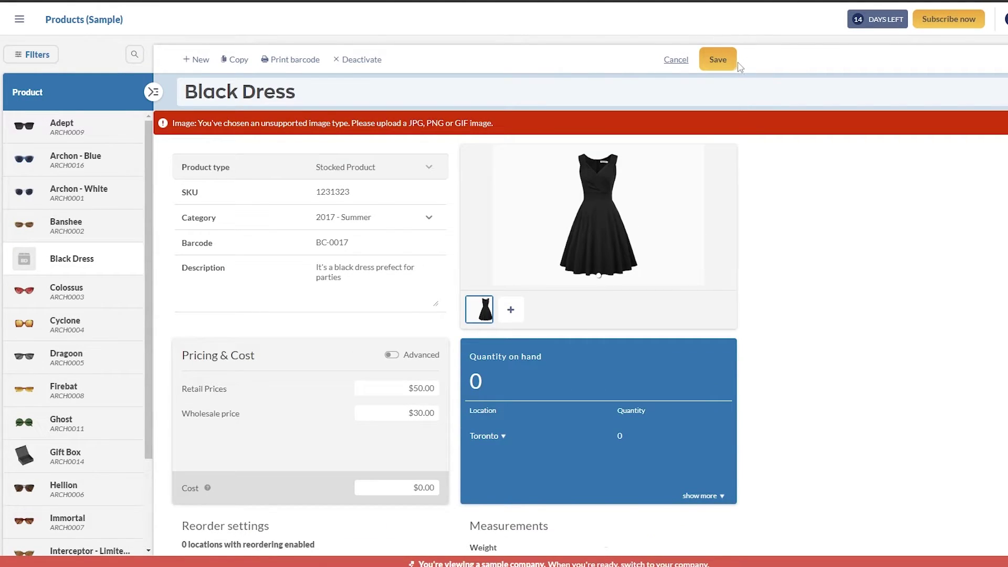
{"action": "left_click", "coordinate": [737, 61]}
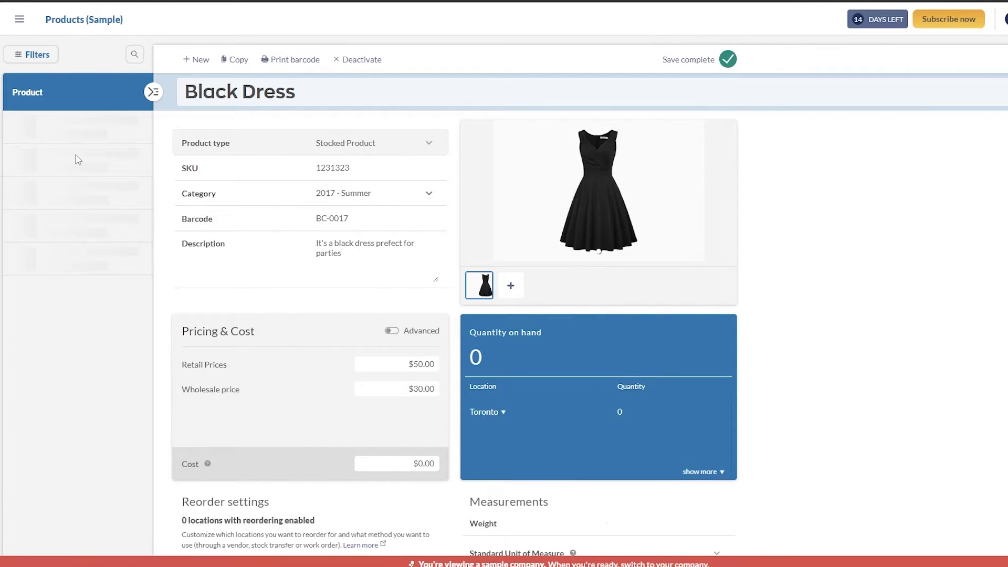
Set the Black Dress cost to $60 in the Pricing & Cost section and save the product.
{"action": "scroll", "coordinate": [330, 375], "scroll_direction": "down", "scroll_amount": 2}
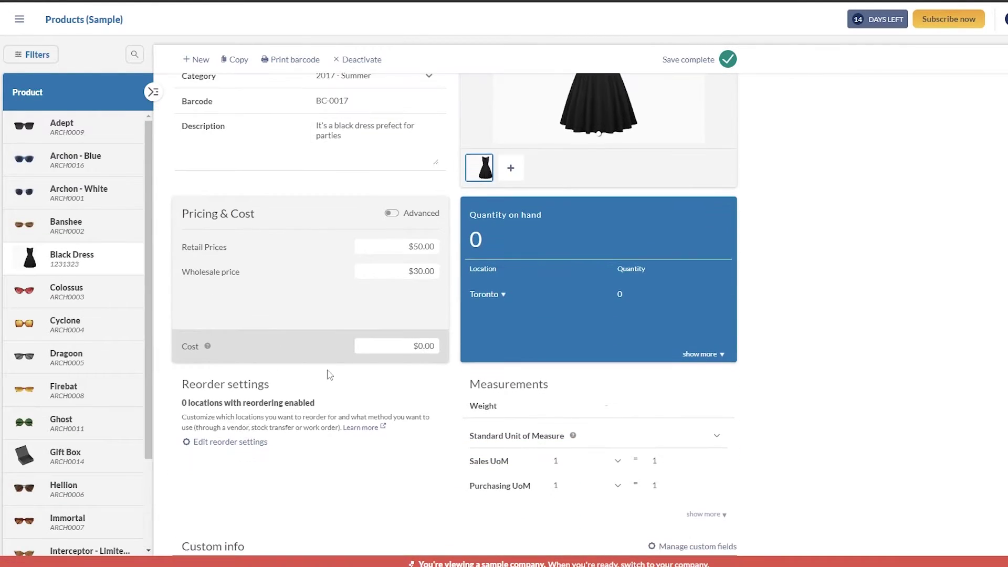
{"action": "left_click", "coordinate": [429, 341]}
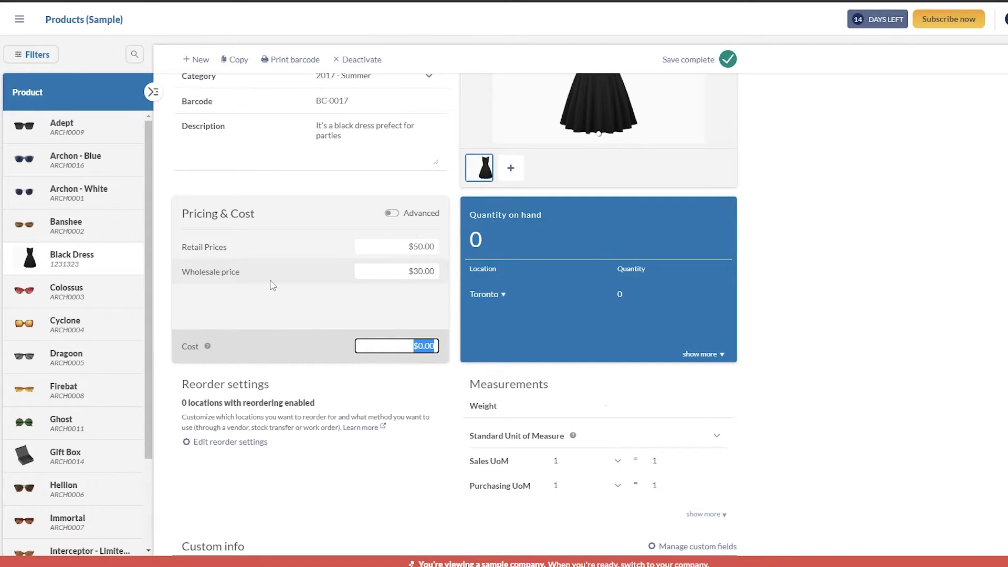
{"action": "mouse_move", "coordinate": [207, 347]}
{"action": "type", "text": "60"}
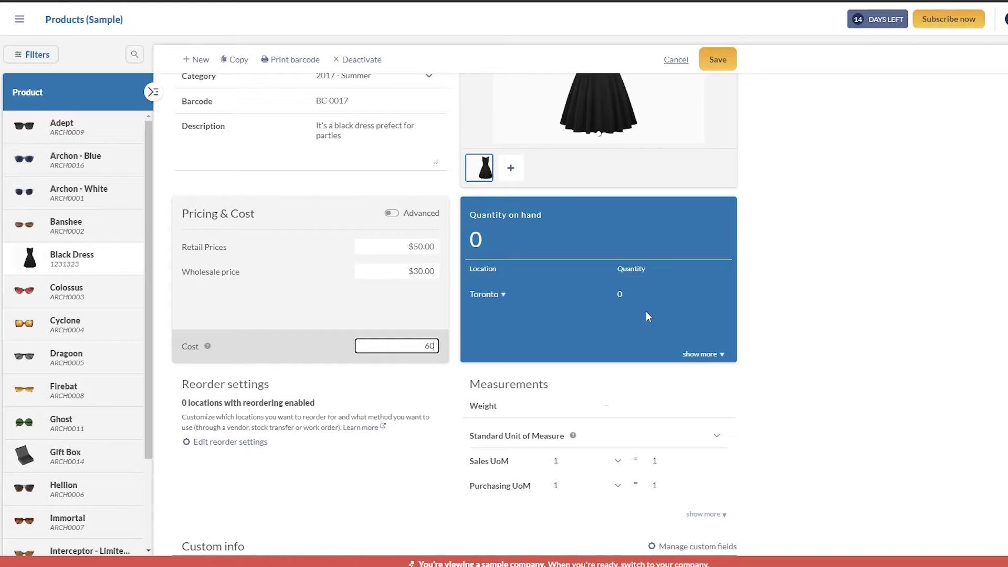
{"action": "key", "text": "ctrl+s"}
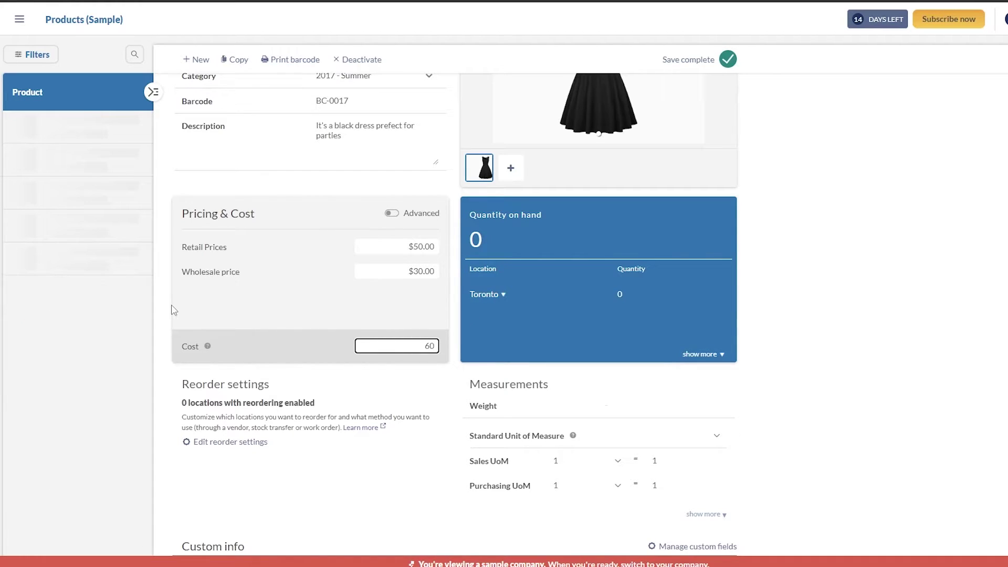
Open the Immortal sunglasses from the product list and examine their retail price, wholesale price and cost.
{"action": "scroll", "coordinate": [100, 422], "scroll_direction": "down", "scroll_amount": 3}
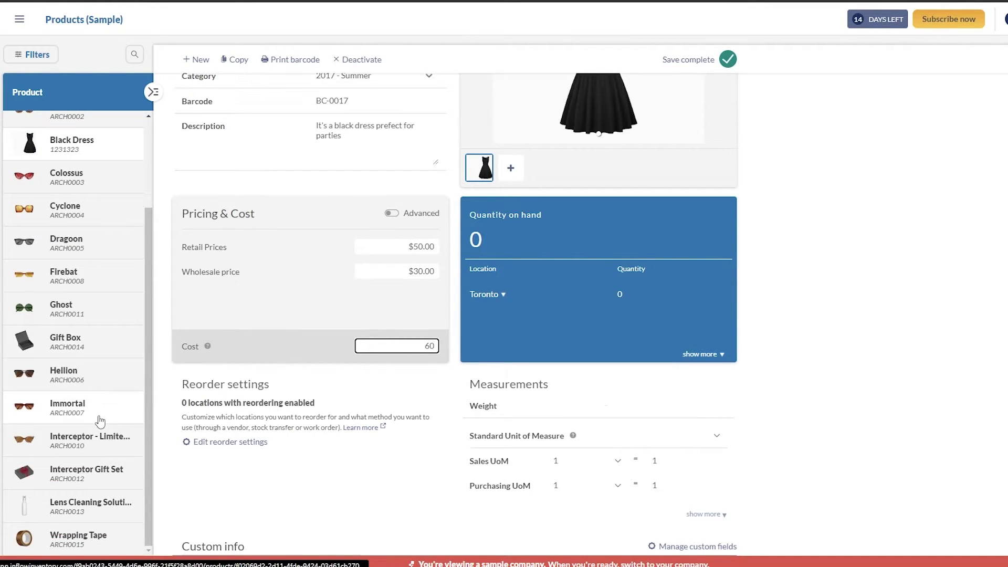
{"action": "left_click", "coordinate": [67, 407]}
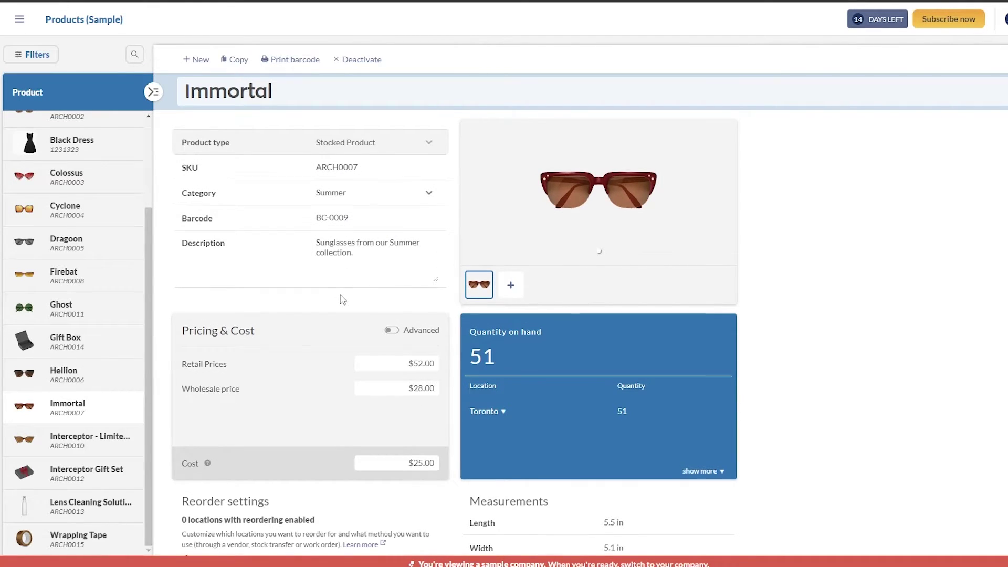
{"action": "scroll", "coordinate": [342, 299], "scroll_direction": "down", "scroll_amount": 1}
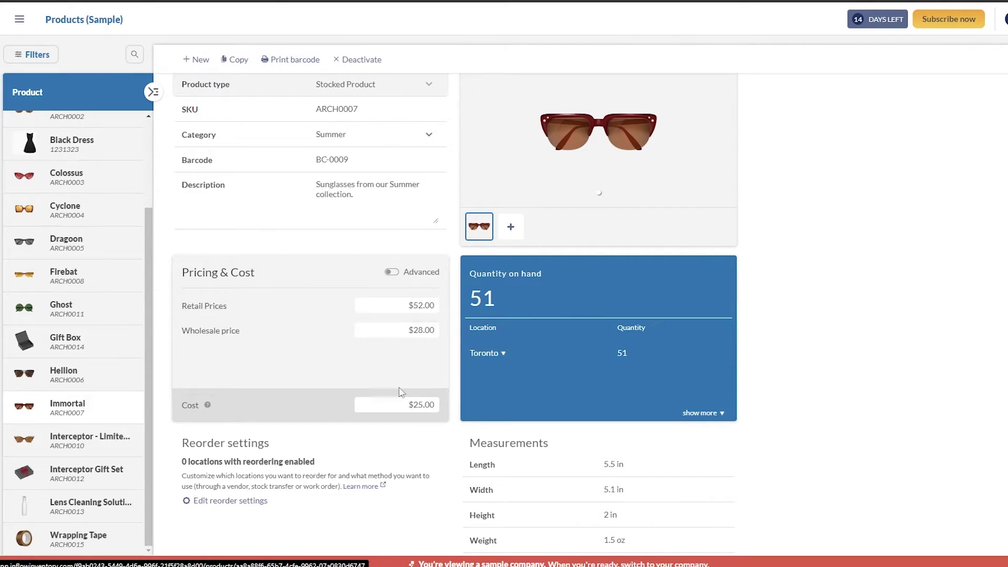
Reopen the Black Dress product, set its cost to $25 and save the change.
{"action": "left_click", "coordinate": [57, 143]}
{"action": "left_click", "coordinate": [416, 464]}
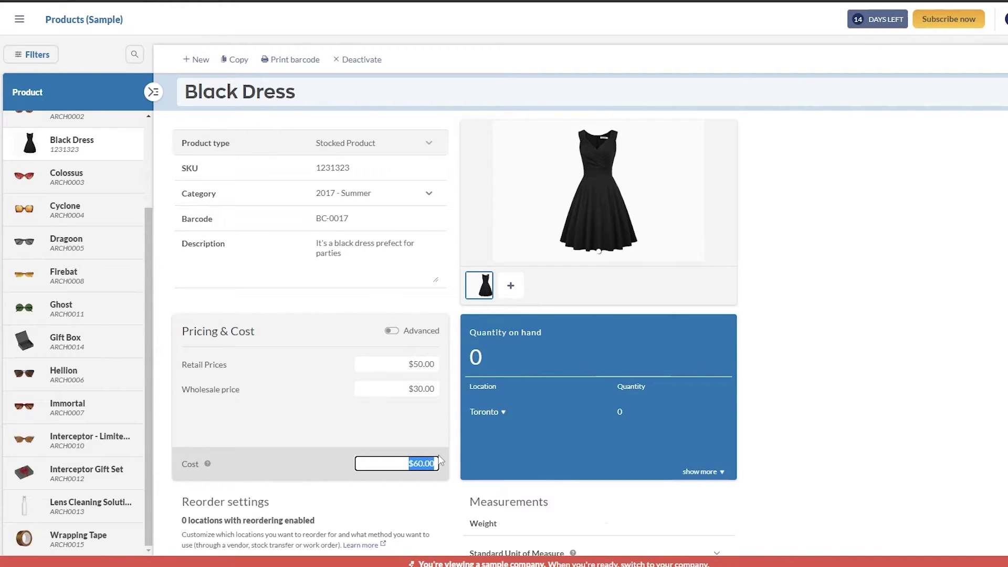
{"action": "type", "text": "25"}
{"action": "key", "text": "Return"}
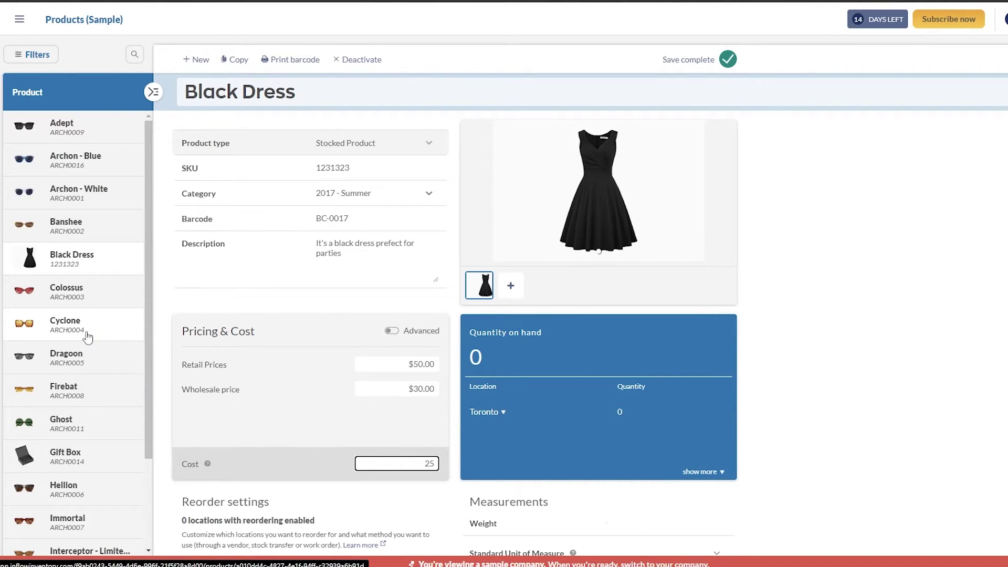
Open the Cyclone product and examine its pricing, stock quantities, measurements, custom info and remarks.
{"action": "left_click", "coordinate": [87, 337]}
{"action": "scroll", "coordinate": [591, 422], "scroll_direction": "down", "scroll_amount": 2}
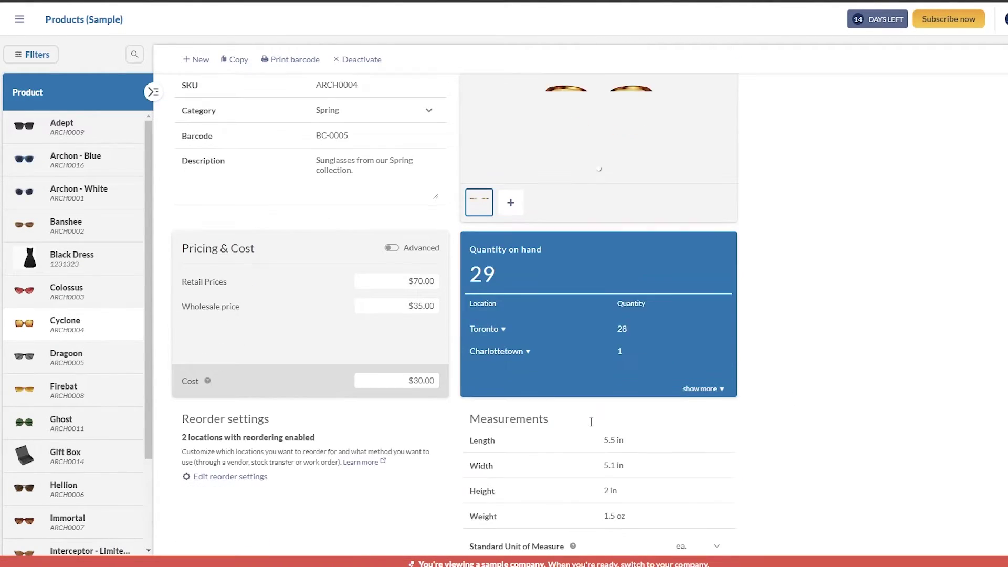
{"action": "scroll", "coordinate": [591, 421], "scroll_direction": "down", "scroll_amount": 2}
{"action": "scroll", "coordinate": [460, 473], "scroll_direction": "down", "scroll_amount": 4}
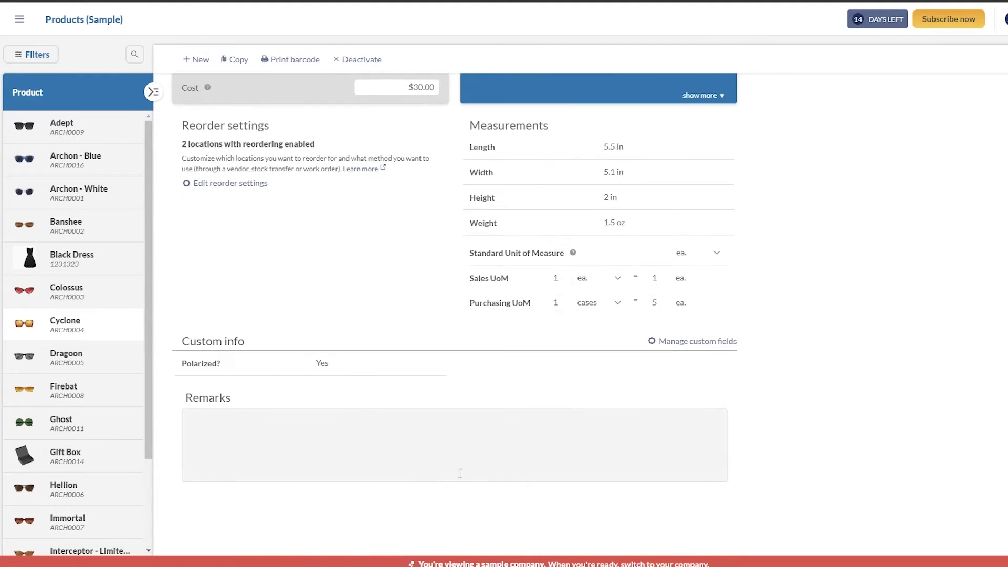
{"action": "scroll", "coordinate": [245, 461], "scroll_direction": "up", "scroll_amount": 7}
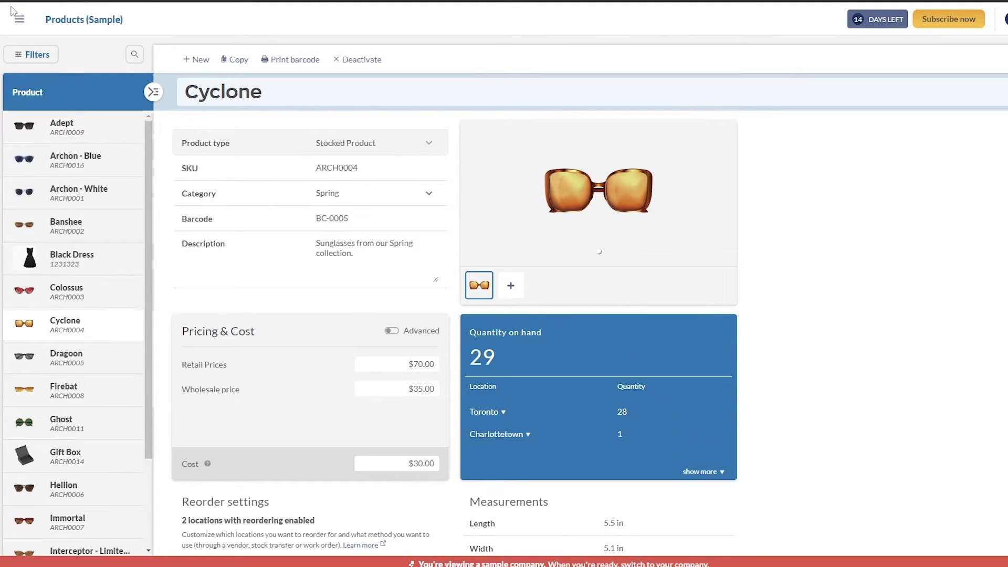
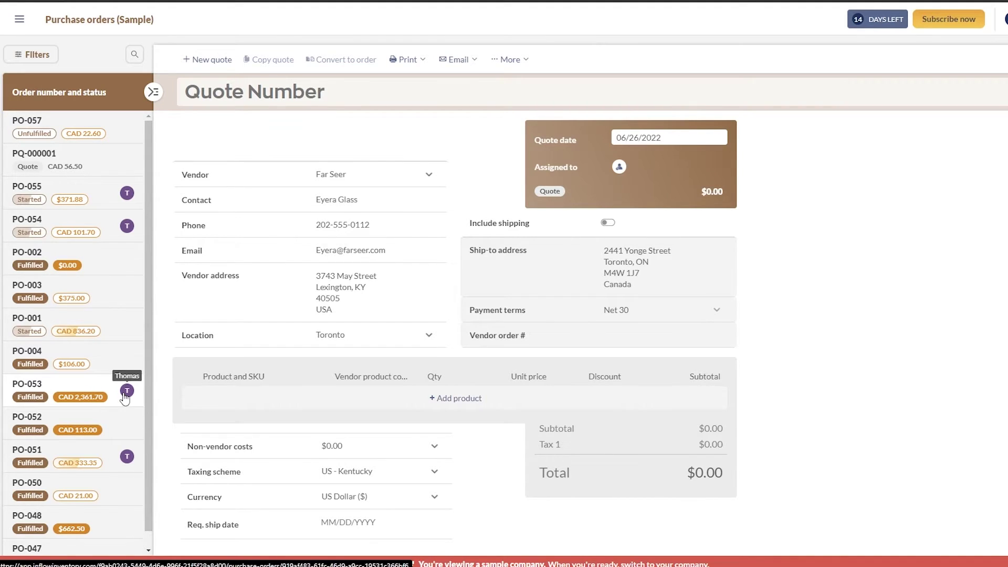
Open the unfulfilled Firebat purchase order and examine its vendor details, product line, costs and balance.
{"action": "scroll", "coordinate": [343, 385], "scroll_direction": "down", "scroll_amount": 1}
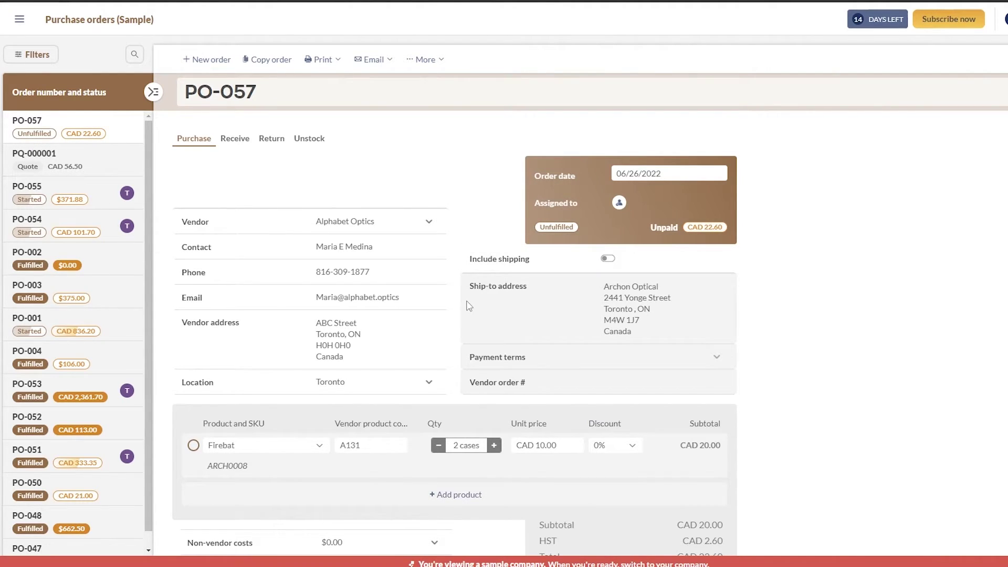
{"action": "scroll", "coordinate": [468, 306], "scroll_direction": "down", "scroll_amount": 3}
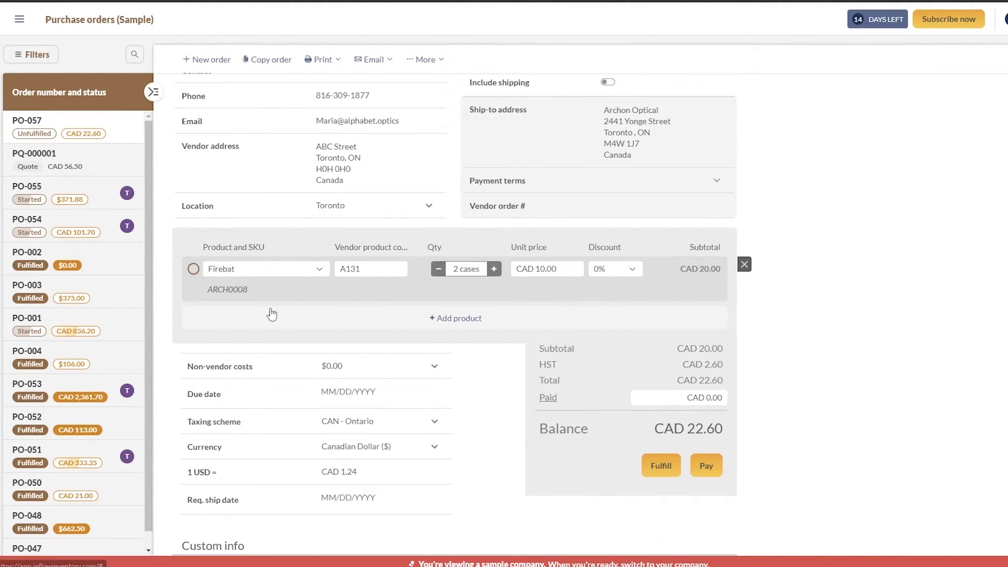
{"action": "scroll", "coordinate": [271, 315], "scroll_direction": "down", "scroll_amount": 4}
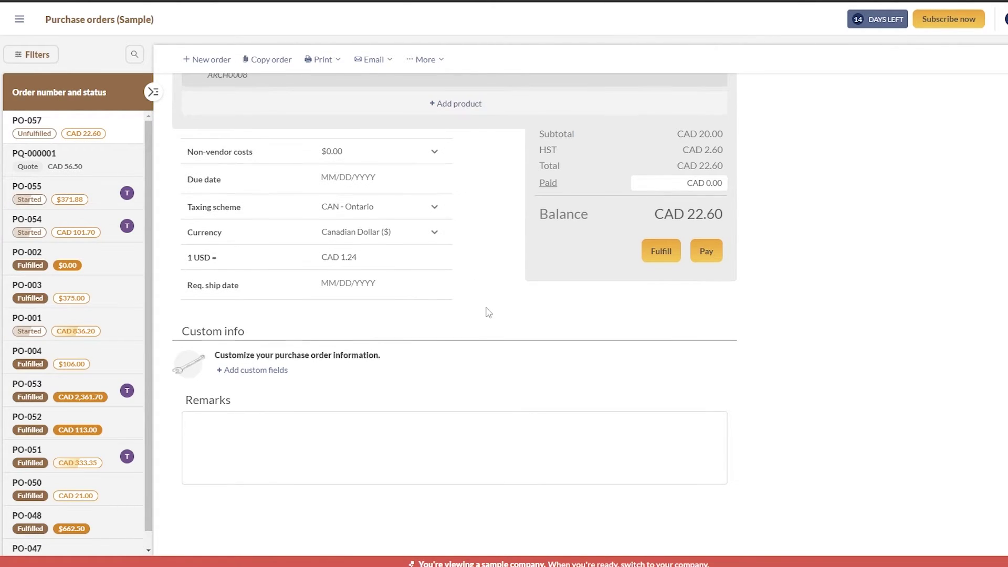
{"action": "scroll", "coordinate": [486, 311], "scroll_direction": "up", "scroll_amount": 2}
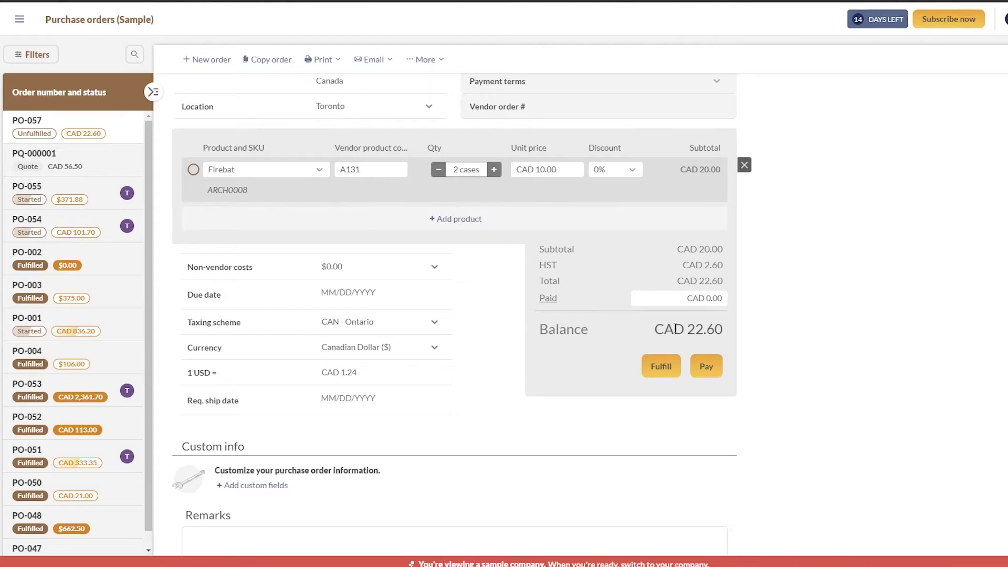
Pay the full balance of the unfulfilled Firebat purchase order.
{"action": "left_click_drag", "start_coordinate": [675, 328], "coordinate": [704, 330]}
{"action": "left_click", "coordinate": [699, 371]}
{"action": "scroll", "coordinate": [594, 346], "scroll_direction": "up", "scroll_amount": 3}
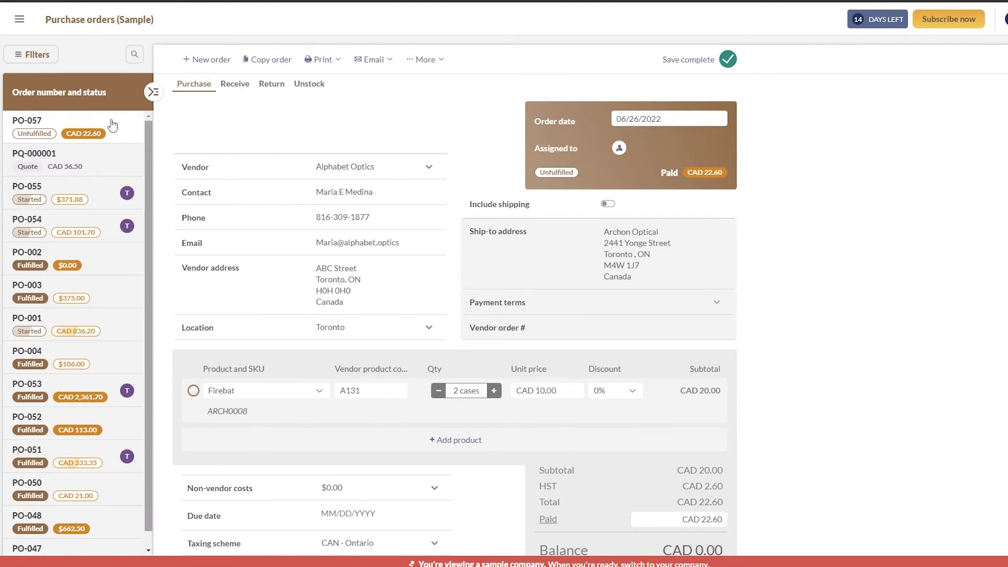
Browse the purchase order list and open the fulfilled Gift Box order to examine its details.
{"action": "scroll", "coordinate": [82, 181], "scroll_direction": "down", "scroll_amount": 1}
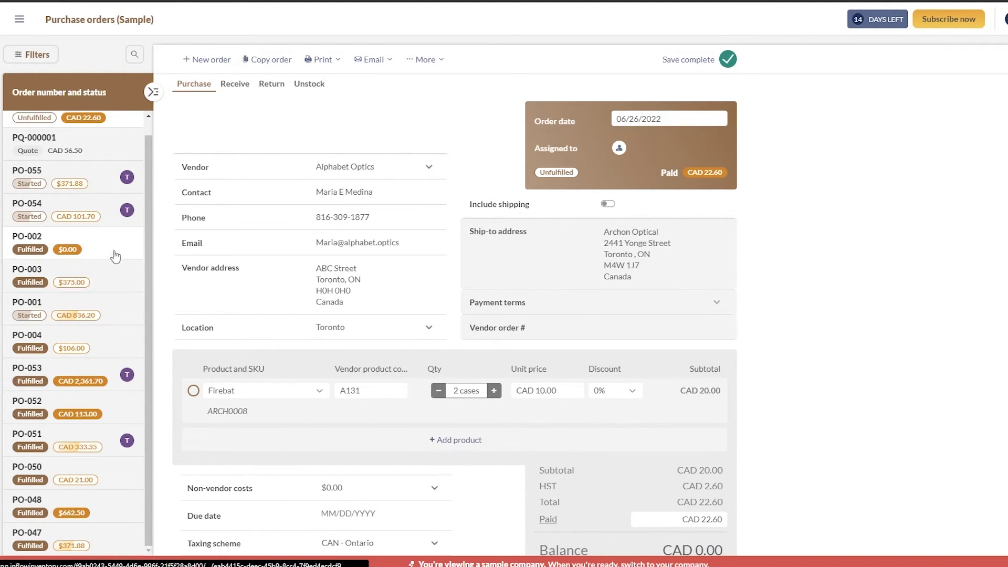
{"action": "scroll", "coordinate": [597, 266], "scroll_direction": "down", "scroll_amount": 4}
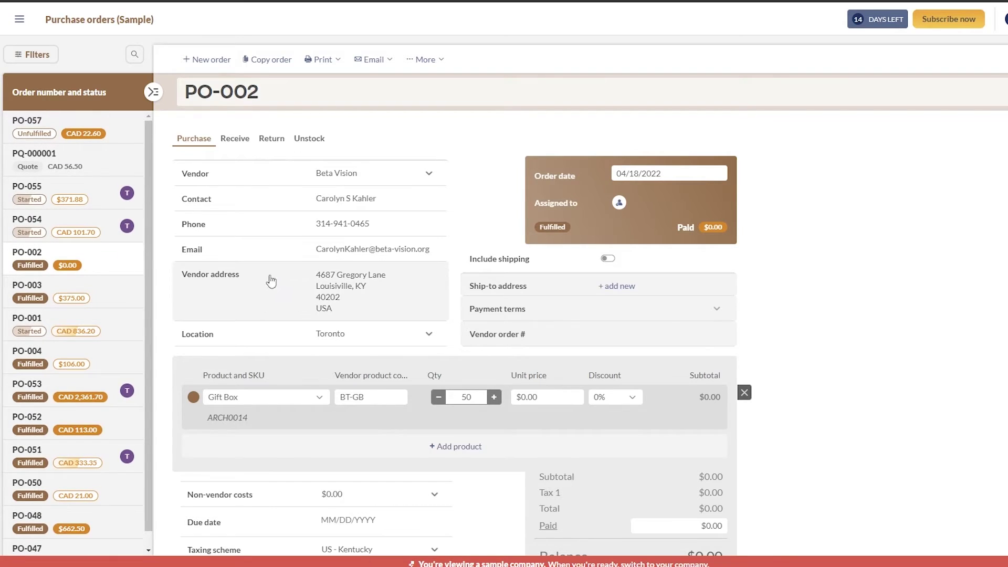
Start a new sales quote and choose the first customer in the customer list.
{"action": "left_click", "coordinate": [19, 19]}
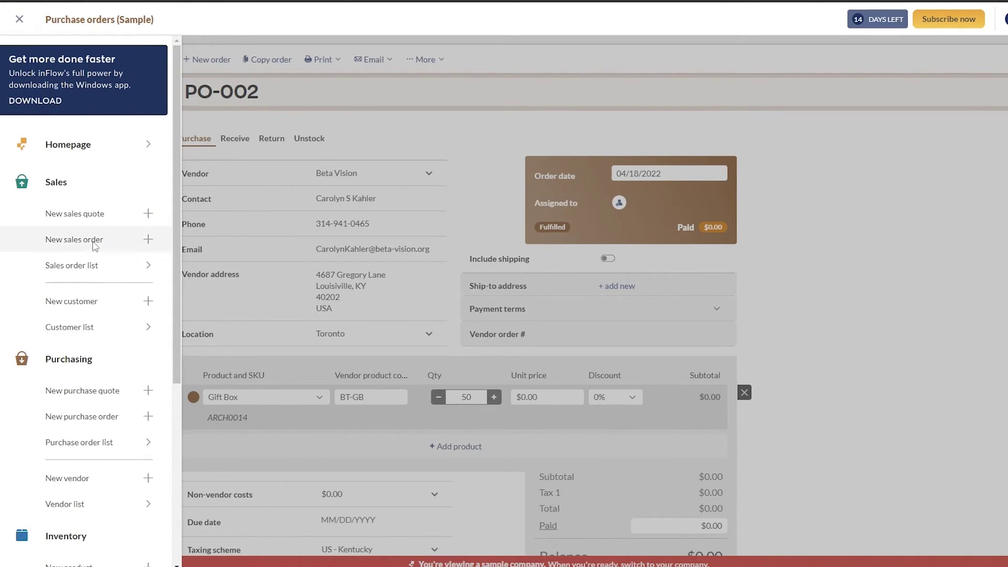
{"action": "left_click", "coordinate": [84, 215]}
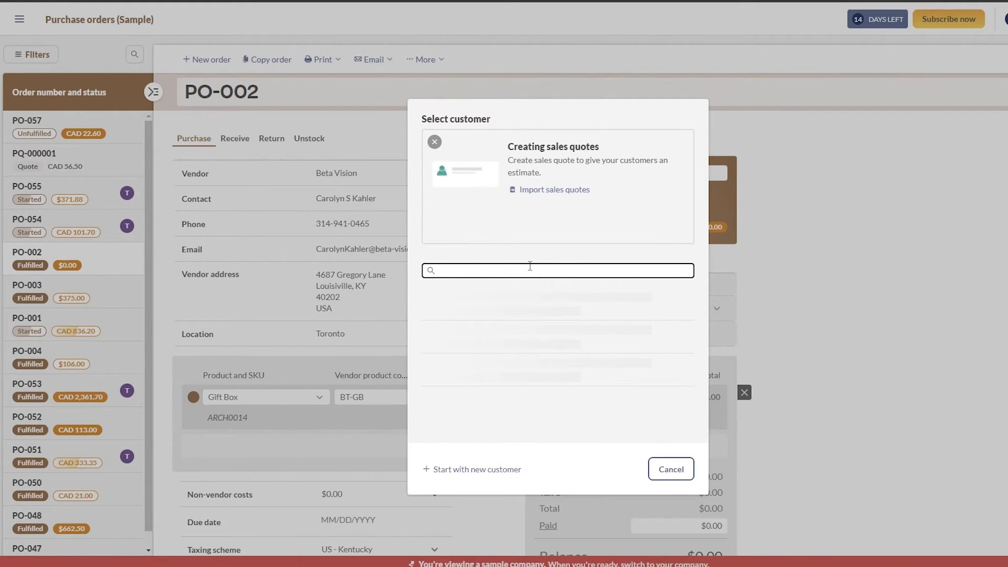
{"action": "scroll", "coordinate": [493, 367], "scroll_direction": "down", "scroll_amount": 5}
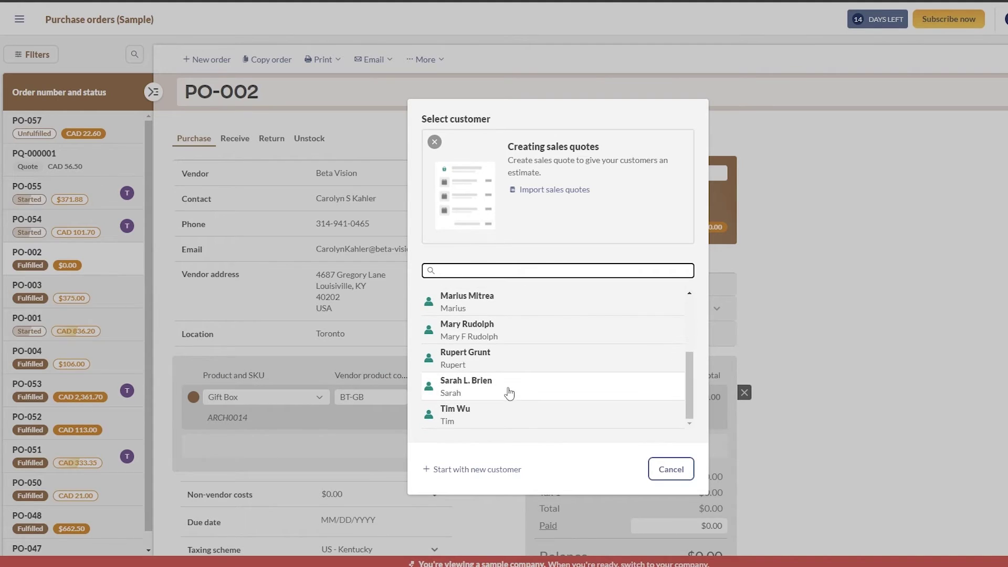
{"action": "scroll", "coordinate": [501, 427], "scroll_direction": "up", "scroll_amount": 1}
{"action": "scroll", "coordinate": [525, 399], "scroll_direction": "up", "scroll_amount": 3}
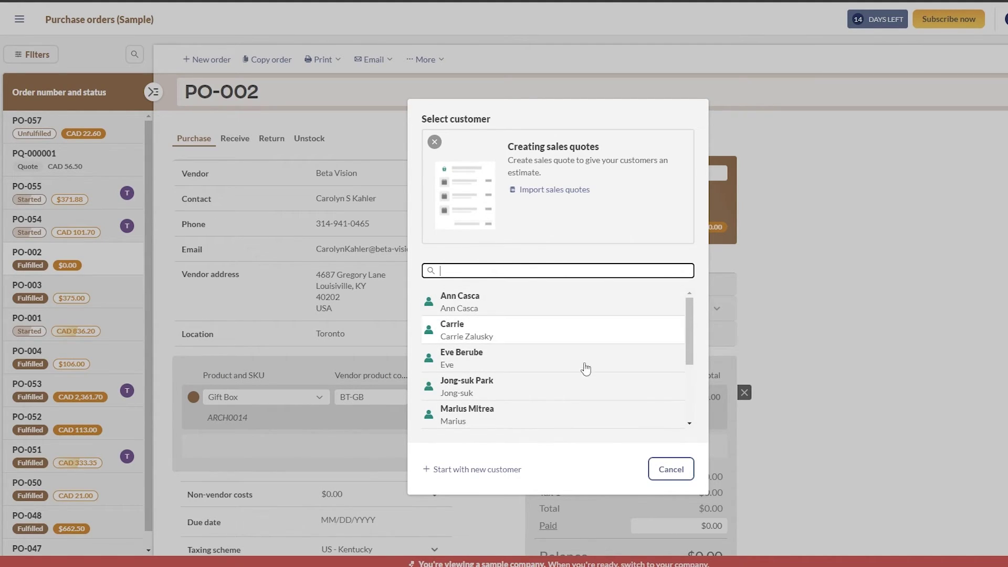
{"action": "left_click", "coordinate": [532, 306]}
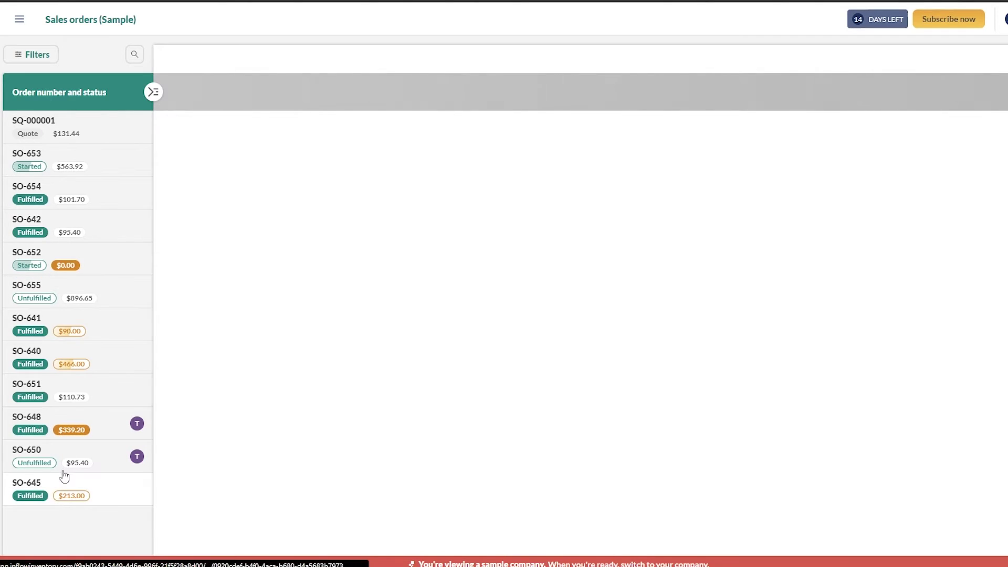
Open the unfulfilled Adept sales order and examine its assignee, shipping details, product line and payment totals.
{"action": "left_click", "coordinate": [124, 464]}
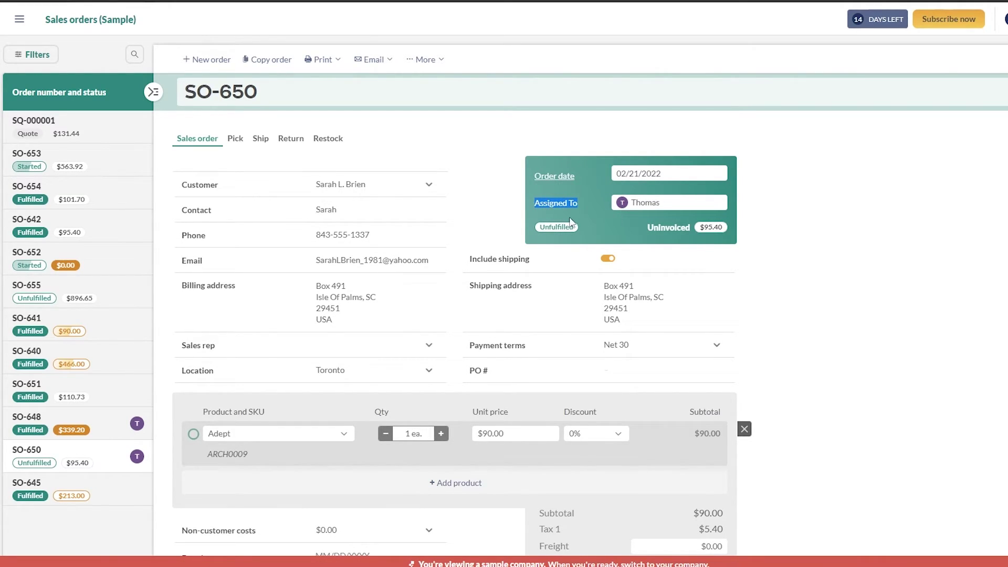
{"action": "left_click_drag", "start_coordinate": [741, 232], "coordinate": [793, 247]}
{"action": "left_click", "coordinate": [709, 237]}
{"action": "scroll", "coordinate": [409, 263], "scroll_direction": "down", "scroll_amount": 1}
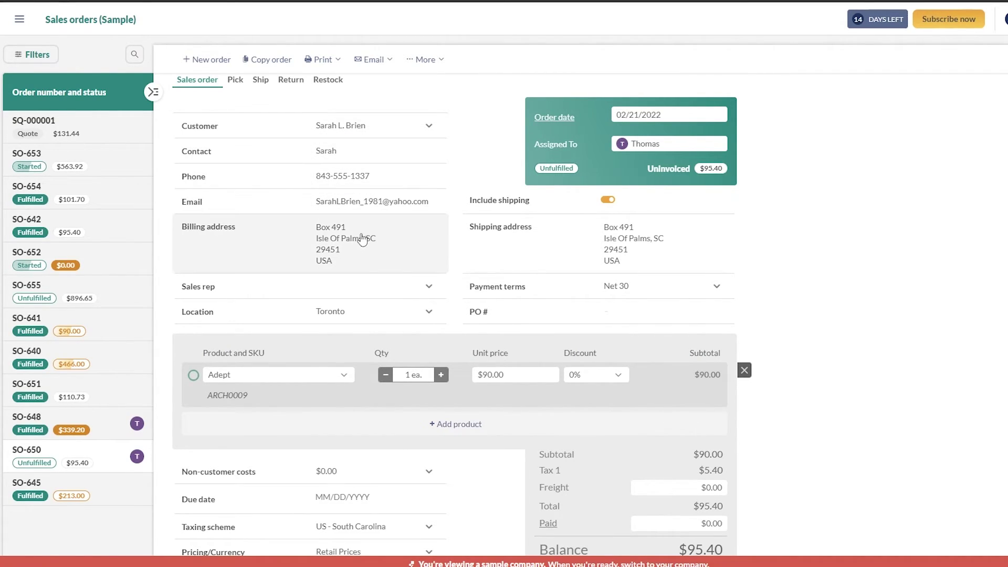
{"action": "scroll", "coordinate": [409, 277], "scroll_direction": "down", "scroll_amount": 3}
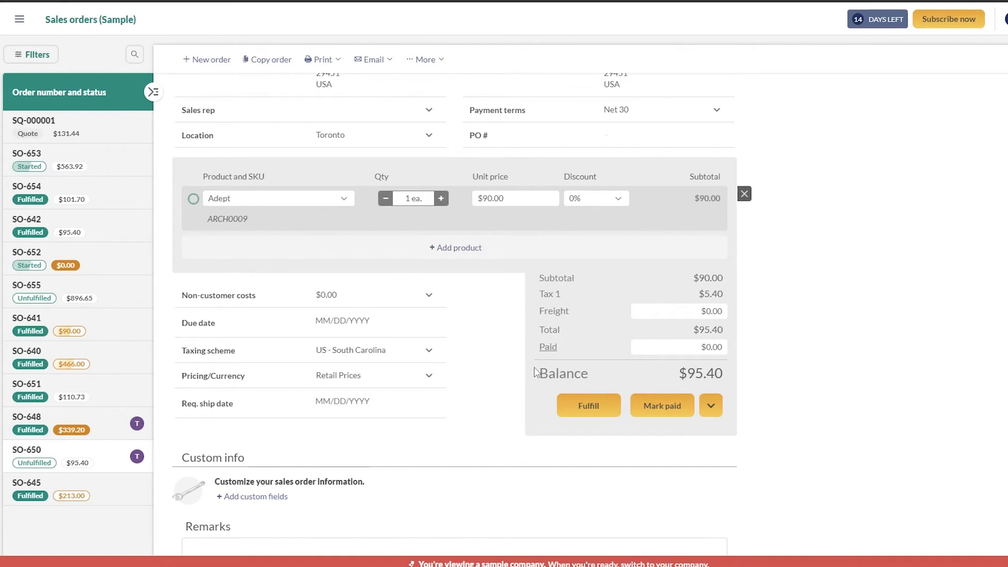
{"action": "scroll", "coordinate": [520, 370], "scroll_direction": "up", "scroll_amount": 1}
Return to the homepage and look over its purchasing, inventory, sales, reports and app sections.
{"action": "left_click", "coordinate": [20, 19]}
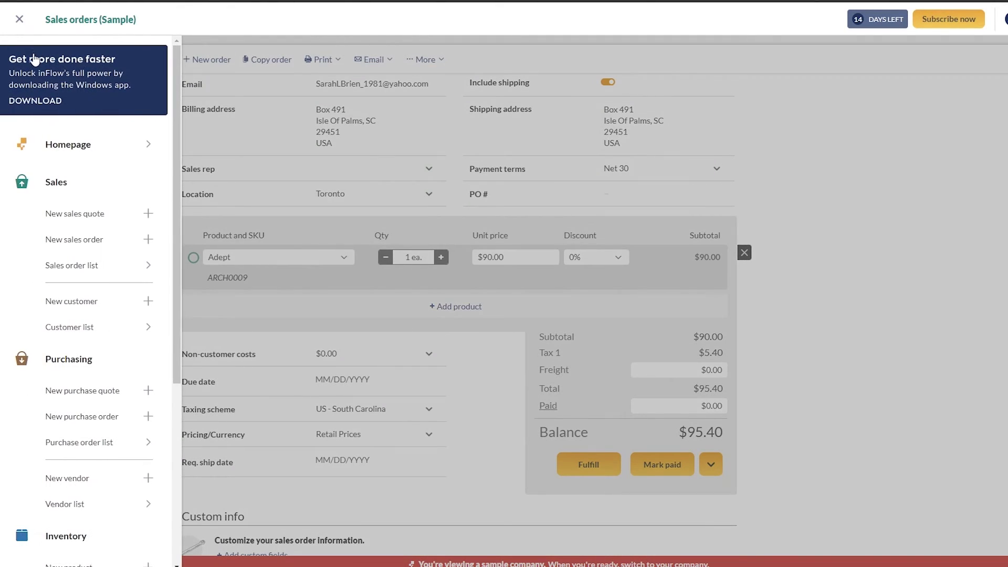
{"action": "left_click", "coordinate": [36, 146]}
{"action": "scroll", "coordinate": [319, 460], "scroll_direction": "down", "scroll_amount": 3}
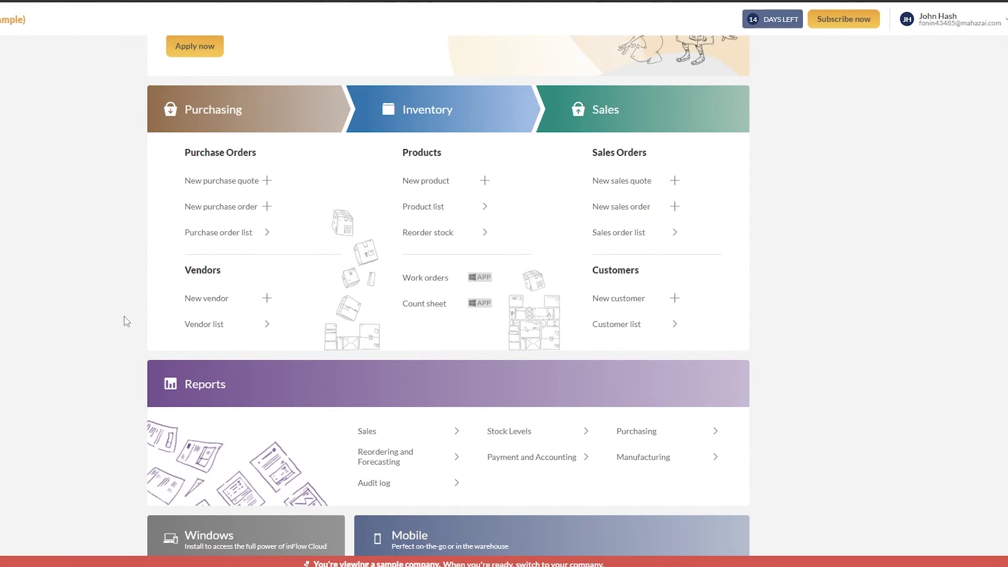
{"action": "scroll", "coordinate": [124, 316], "scroll_direction": "down", "scroll_amount": 3}
{"action": "scroll", "coordinate": [124, 316], "scroll_direction": "up", "scroll_amount": 6}
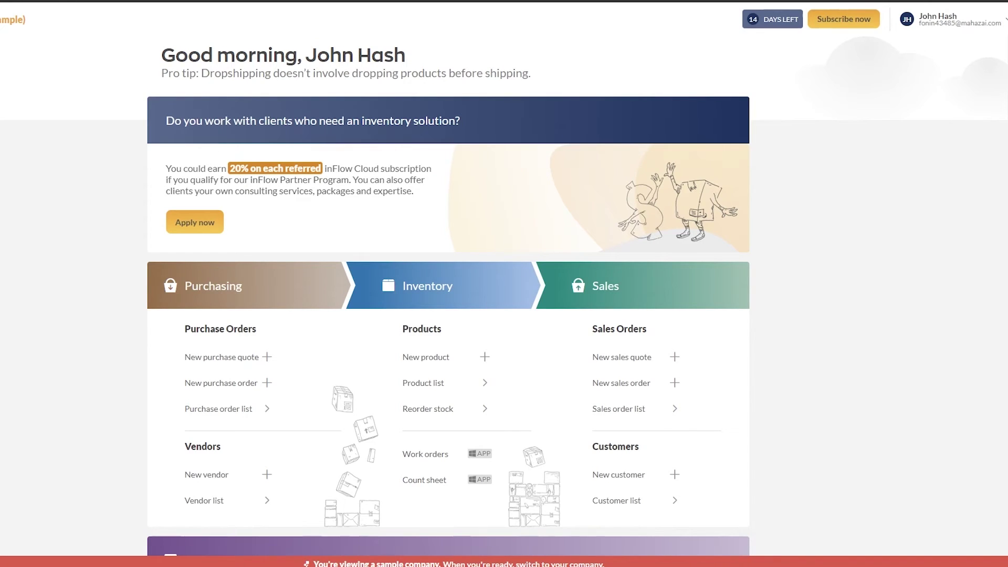
Request the switch from the sample company to your own company, and verify the account's email address from inFlow's message in Temp Mail.
{"action": "left_click", "coordinate": [540, 564]}
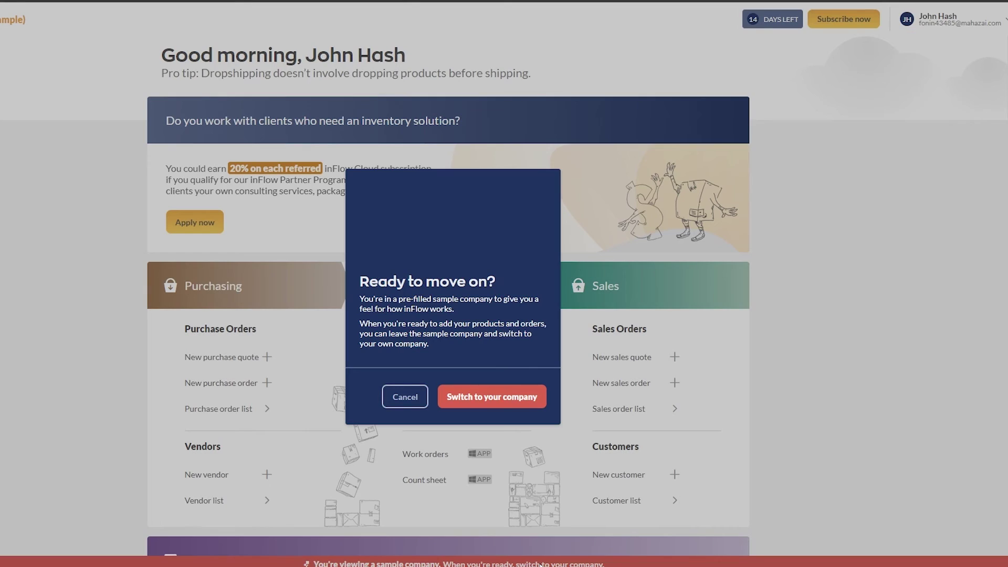
{"action": "left_click", "coordinate": [472, 406]}
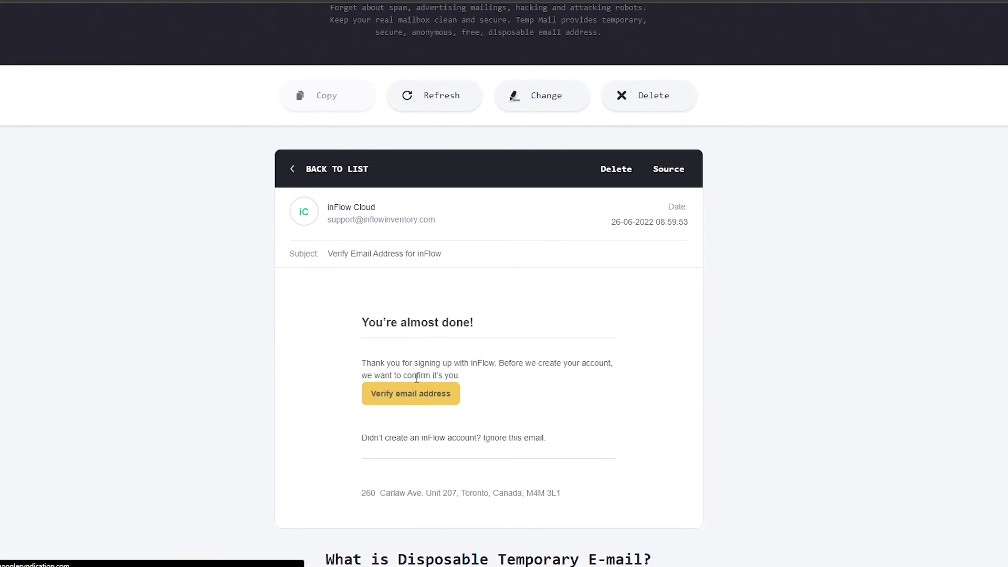
{"action": "left_click", "coordinate": [412, 403]}
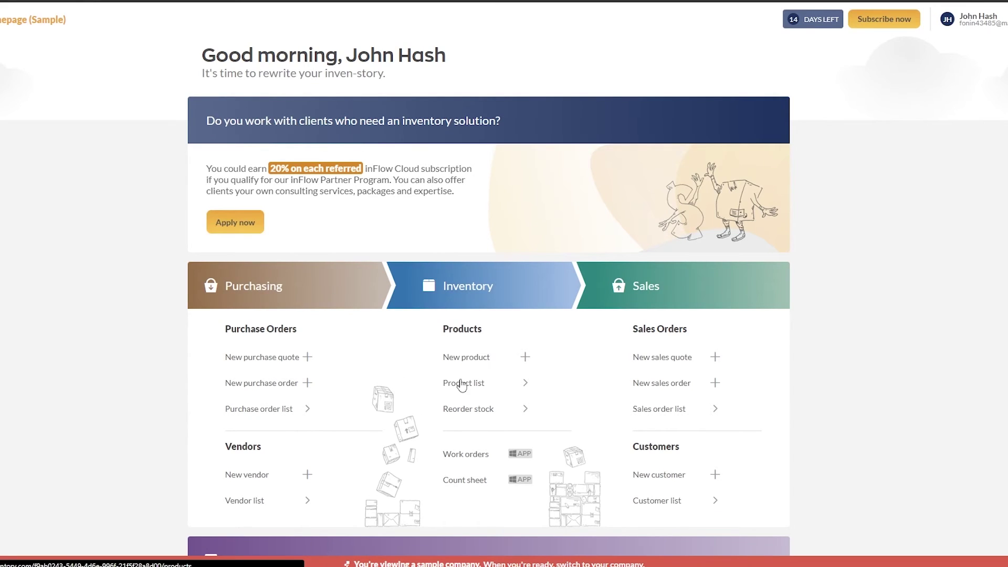
Look through the reloaded inFlow homepage down to the Reports, Windows and Mobile sections.
{"action": "scroll", "coordinate": [459, 383], "scroll_direction": "down", "scroll_amount": 3}
{"action": "scroll", "coordinate": [461, 386], "scroll_direction": "down", "scroll_amount": 2}
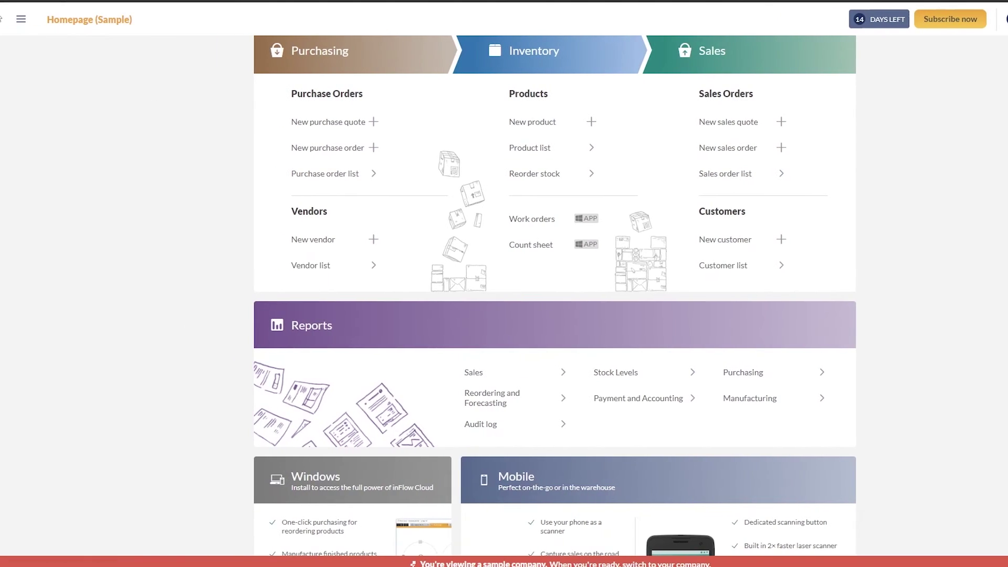
{"action": "left_click", "coordinate": [21, 22]}
{"action": "scroll", "coordinate": [100, 515], "scroll_direction": "down", "scroll_amount": 5}
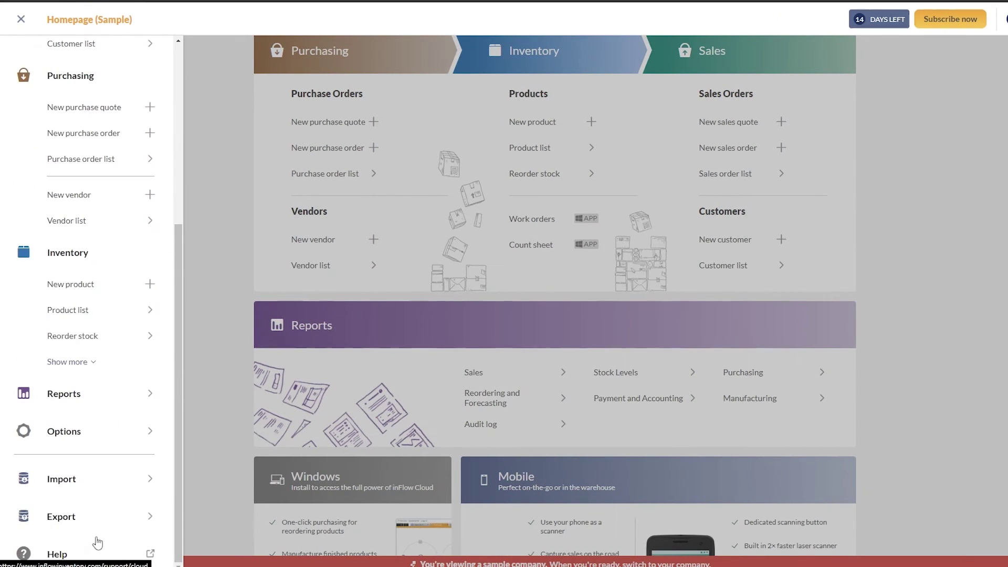
{"action": "scroll", "coordinate": [108, 367], "scroll_direction": "up", "scroll_amount": 5}
{"action": "left_click", "coordinate": [112, 213]}
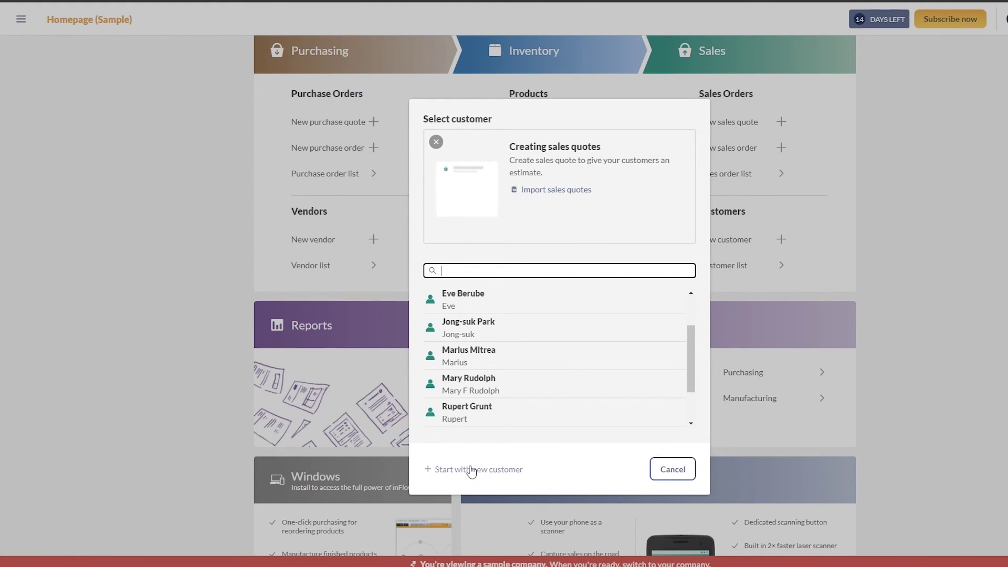
{"action": "left_click", "coordinate": [506, 473]}
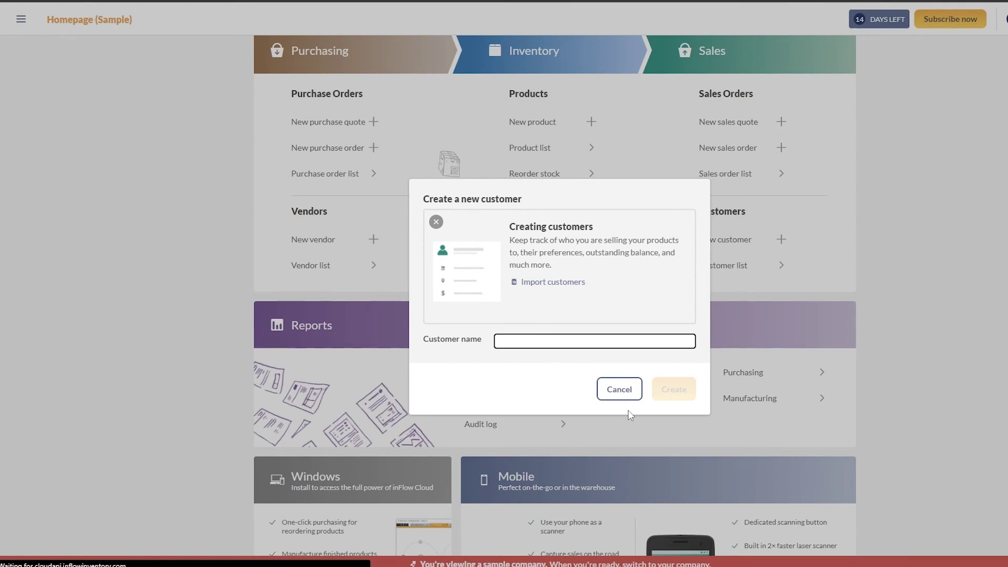
{"action": "left_click", "coordinate": [628, 395]}
Start a new sales quote in your own company and create a new customer for it, entering the customer's name.
{"action": "scroll", "coordinate": [459, 385], "scroll_direction": "down", "scroll_amount": 6}
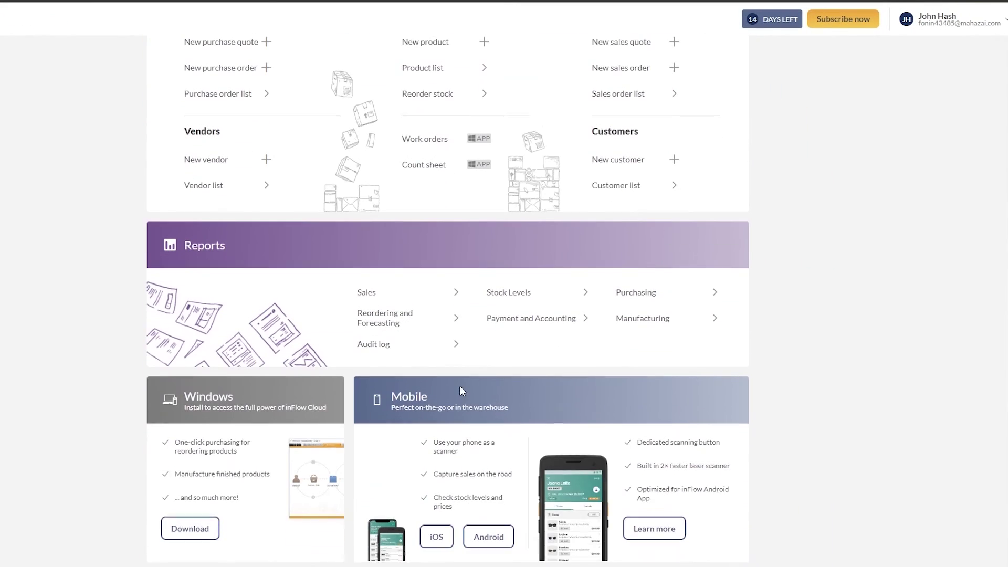
{"action": "scroll", "coordinate": [456, 393], "scroll_direction": "up", "scroll_amount": 6}
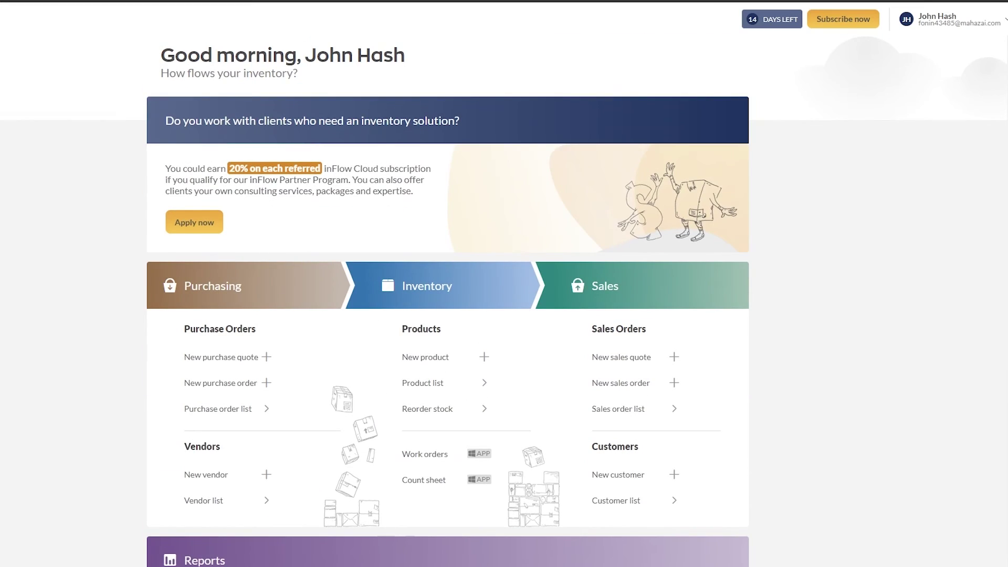
{"action": "mouse_move", "coordinate": [11, 399]}
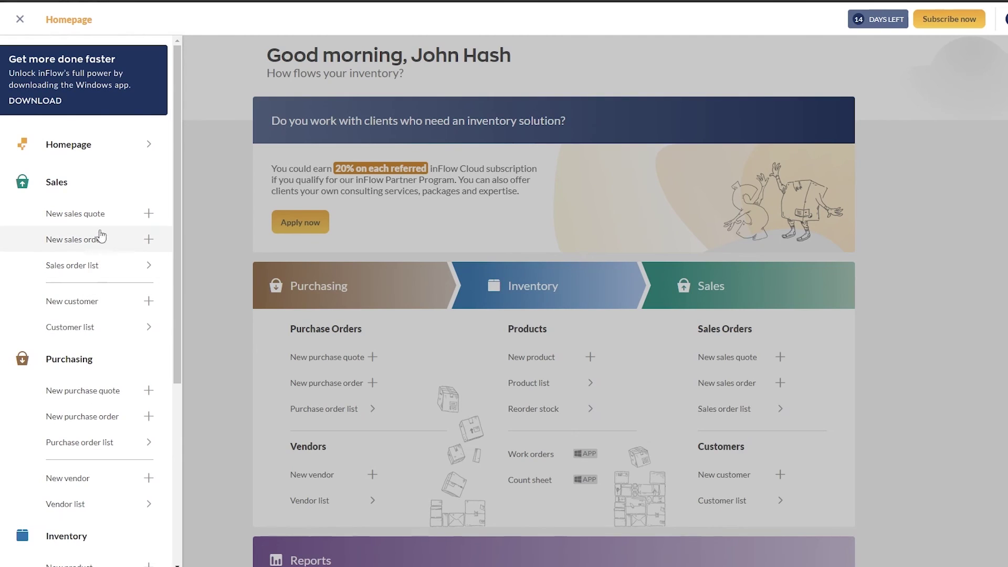
{"action": "left_click", "coordinate": [100, 214]}
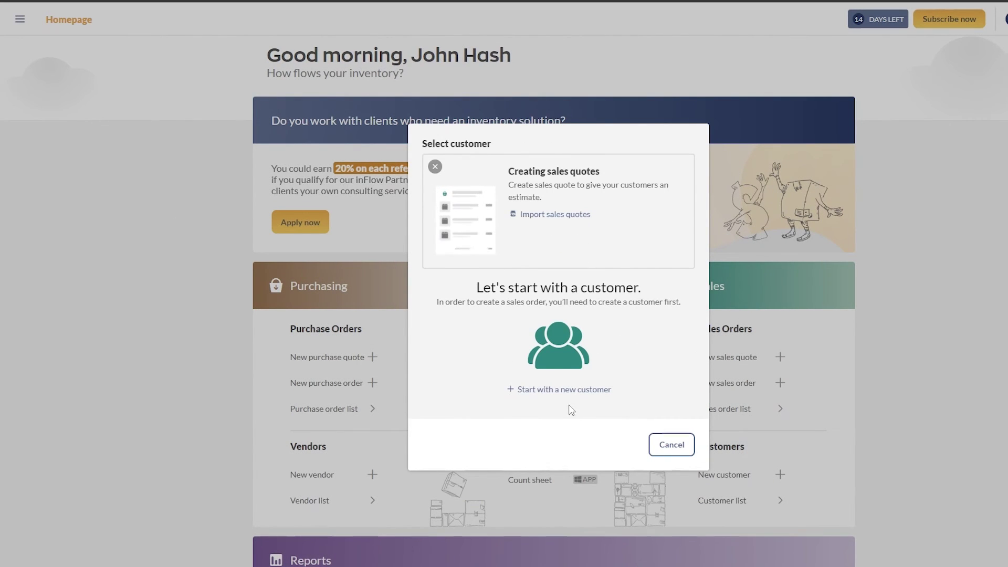
{"action": "left_click", "coordinate": [545, 398]}
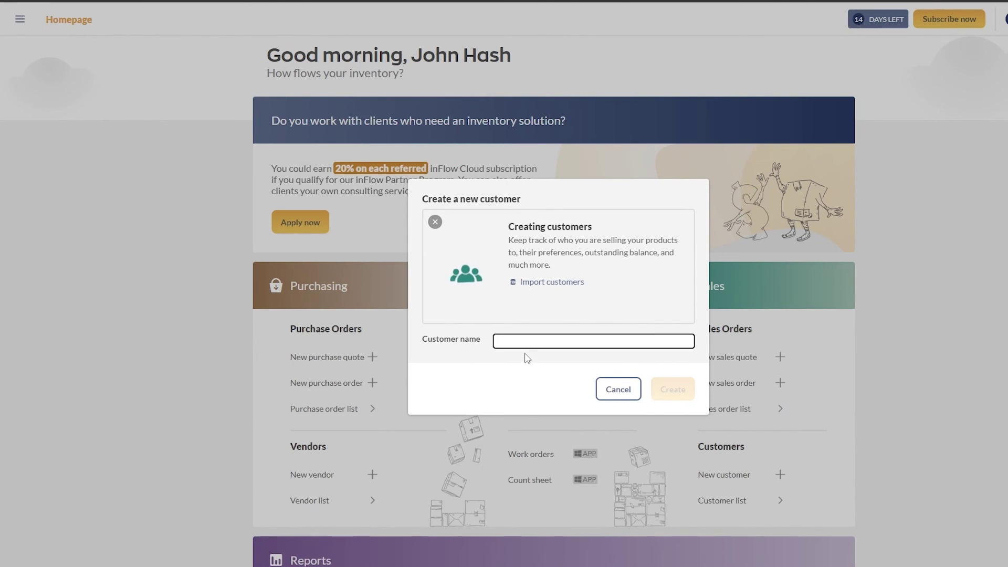
{"action": "type", "text": "sarah"}
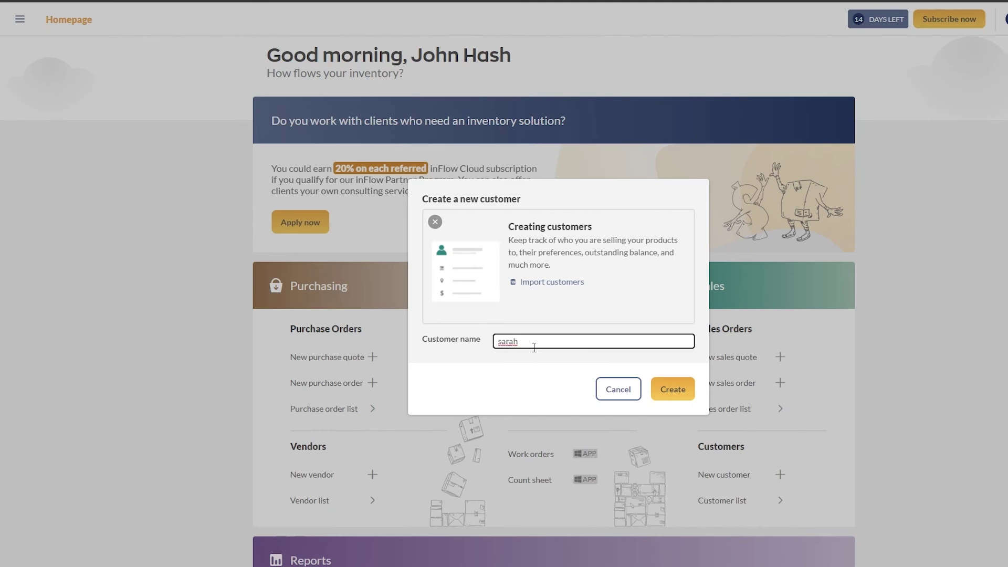
{"action": "left_click", "coordinate": [676, 383]}
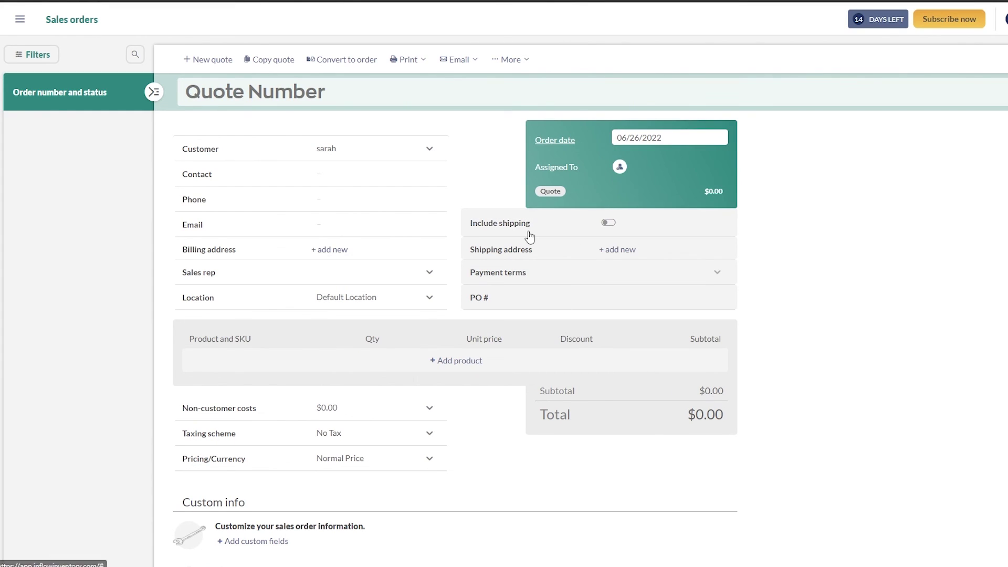
Check which team members the sales quote can be assigned to, and look through its fields down to Remarks.
{"action": "left_click", "coordinate": [618, 168]}
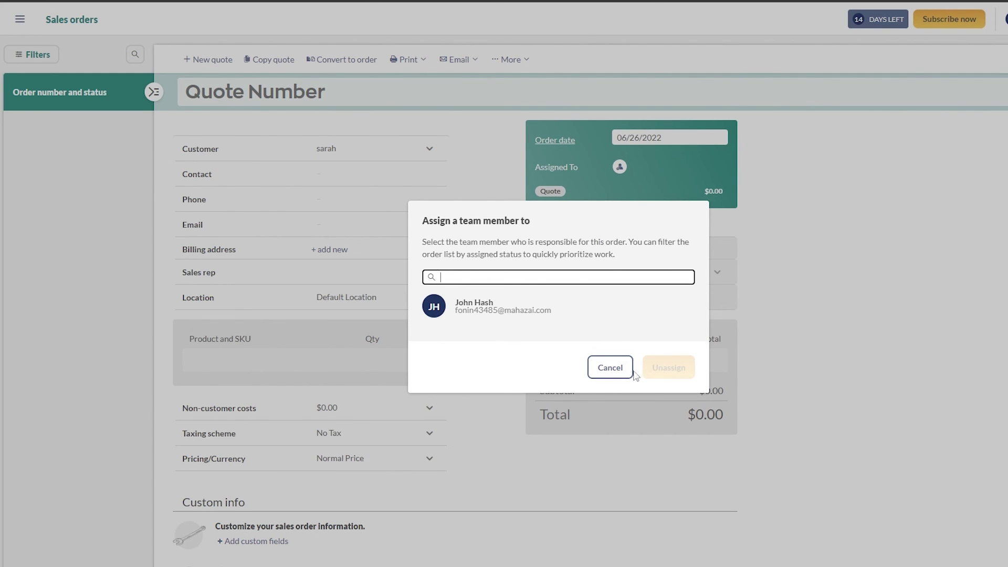
{"action": "left_click", "coordinate": [630, 370]}
{"action": "scroll", "coordinate": [616, 373], "scroll_direction": "down", "scroll_amount": 2}
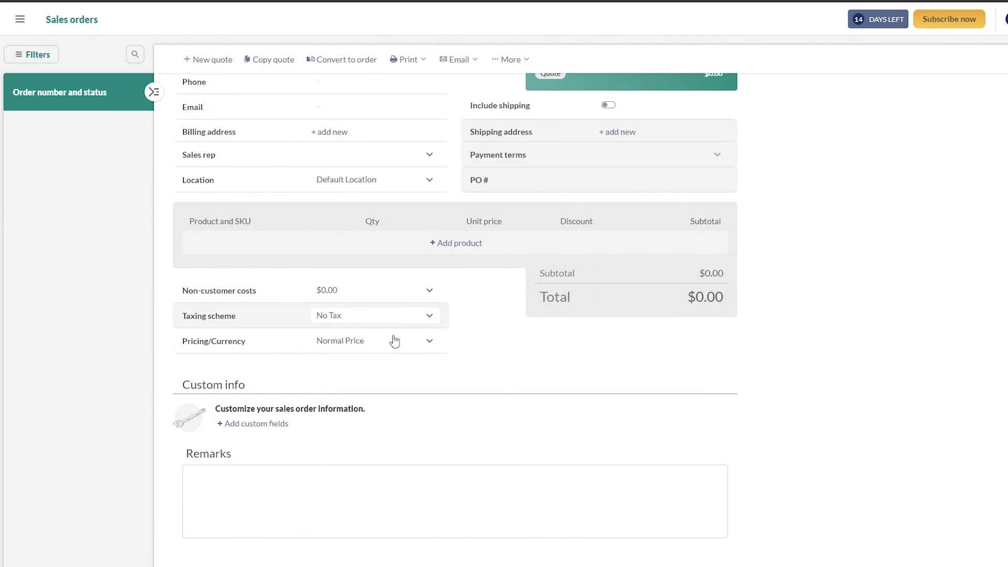
{"action": "scroll", "coordinate": [304, 432], "scroll_direction": "up", "scroll_amount": 3}
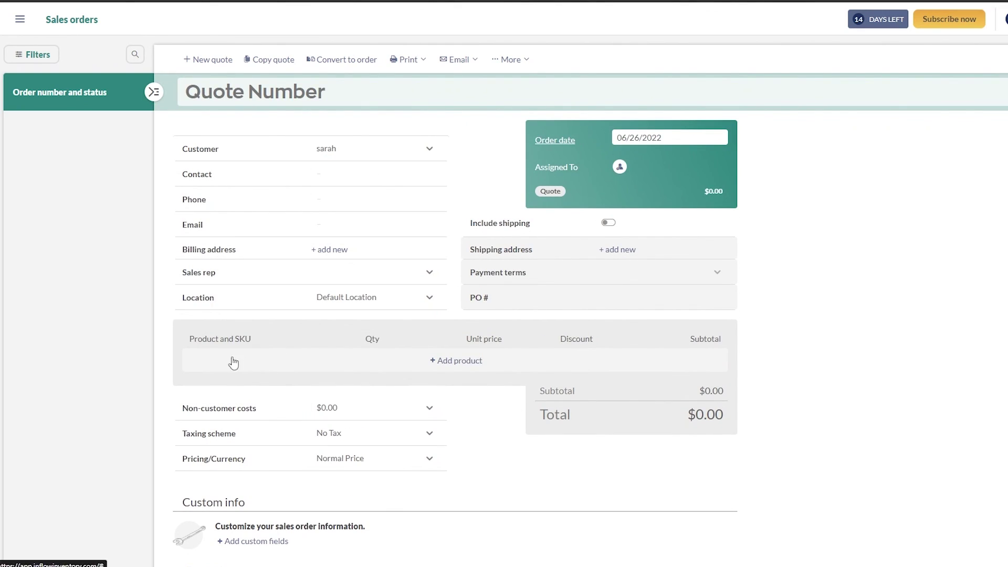
Try to add a product line to the sales quote, checking its product choices before removing the empty line.
{"action": "left_click", "coordinate": [233, 362]}
{"action": "left_click", "coordinate": [371, 370]}
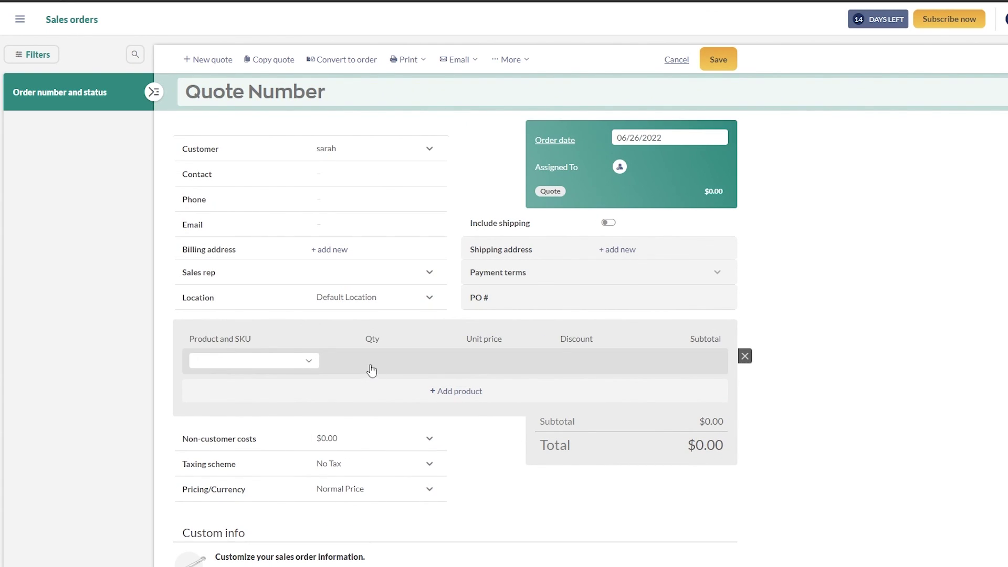
{"action": "left_click", "coordinate": [303, 361]}
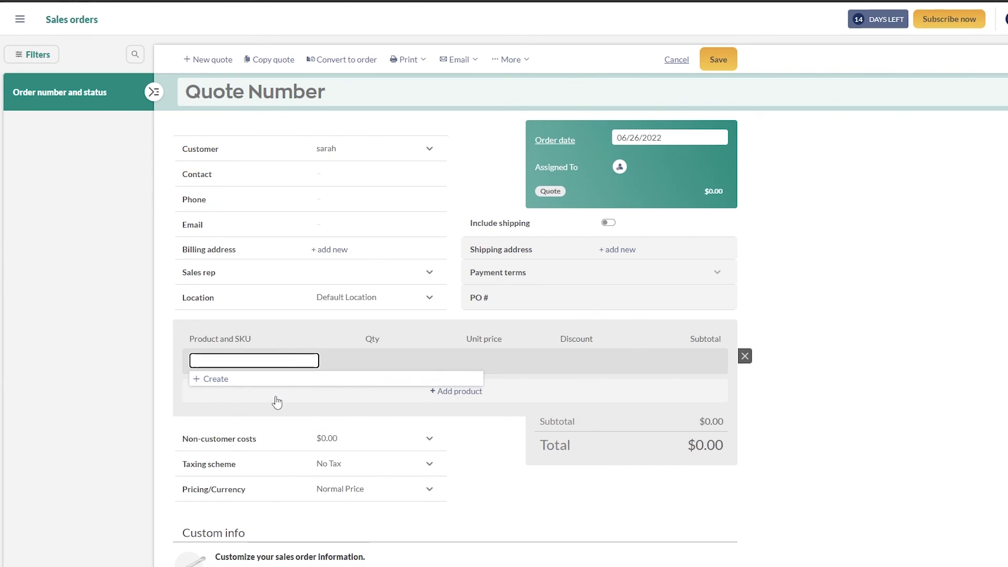
{"action": "left_click", "coordinate": [748, 357]}
Leave the sales quote for your own company's homepage and look through its sections down to Windows and Mobile.
{"action": "left_click", "coordinate": [11, 20]}
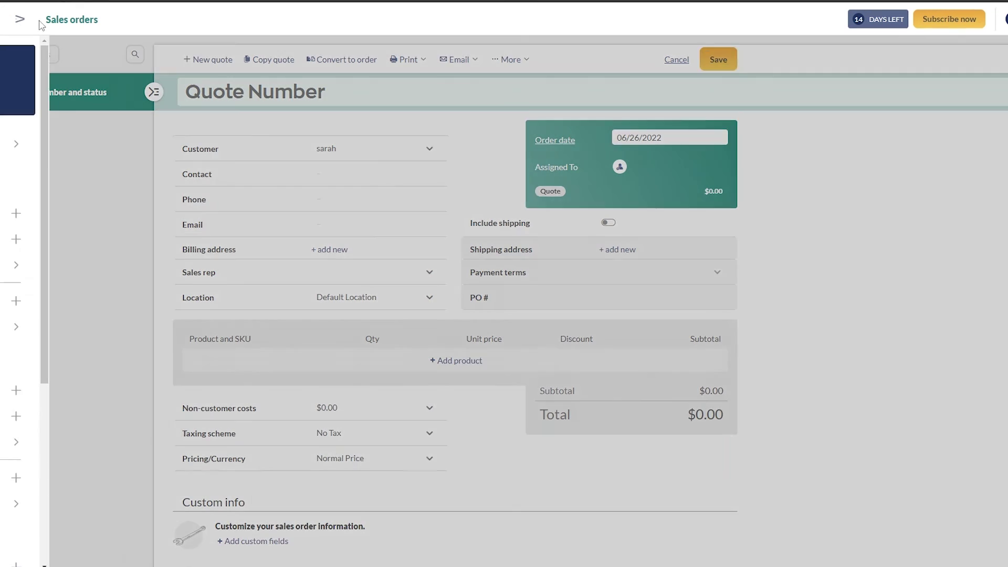
{"action": "left_click", "coordinate": [48, 144]}
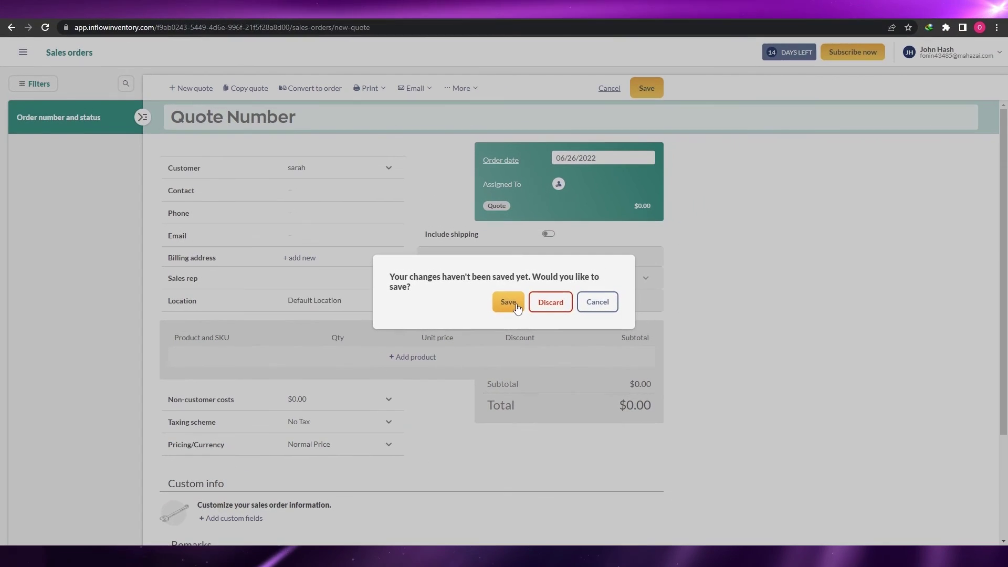
{"action": "left_click", "coordinate": [609, 298]}
{"action": "scroll", "coordinate": [562, 305], "scroll_direction": "down", "scroll_amount": 5}
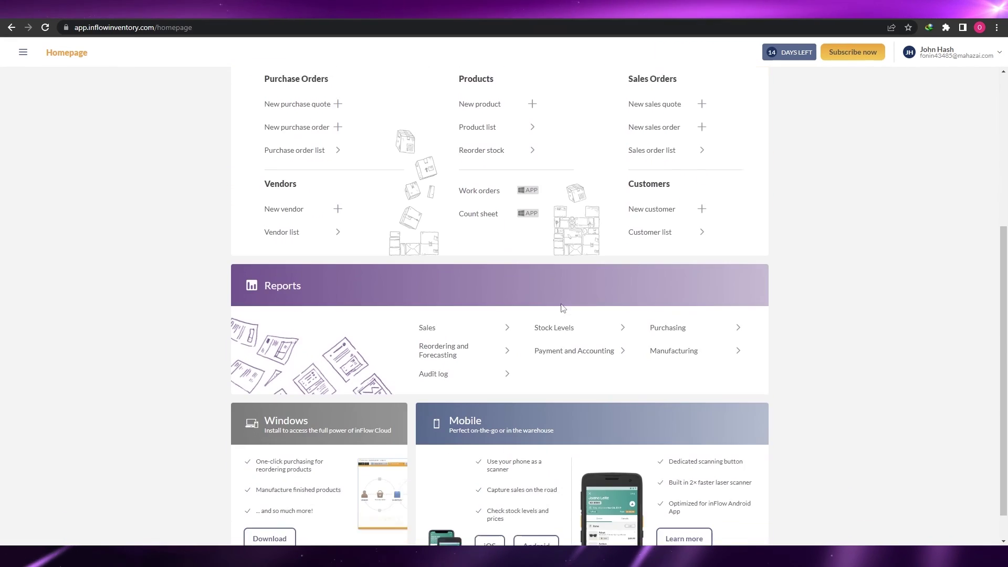
{"action": "scroll", "coordinate": [562, 308], "scroll_direction": "up", "scroll_amount": 2}
{"action": "scroll", "coordinate": [562, 308], "scroll_direction": "up", "scroll_amount": 4}
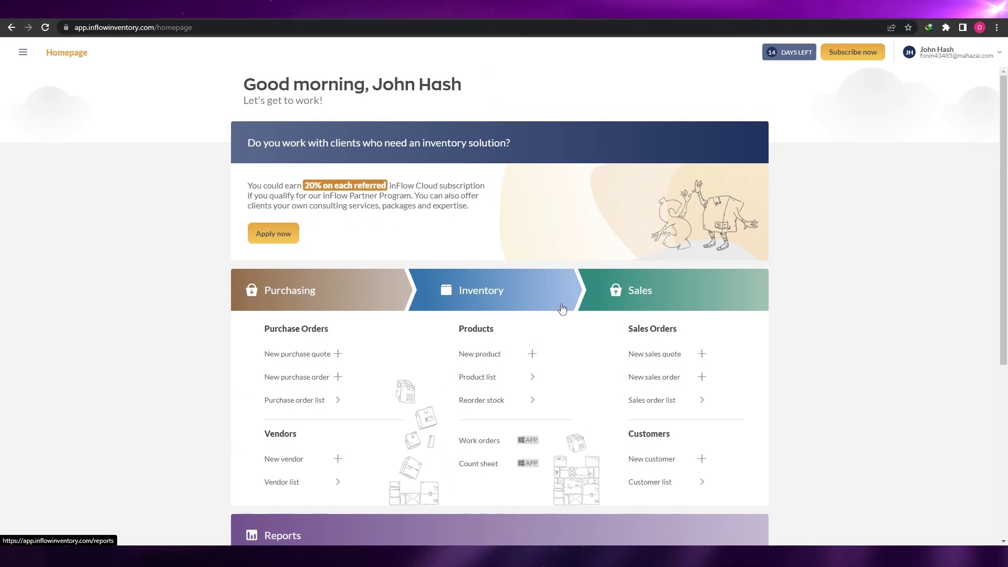